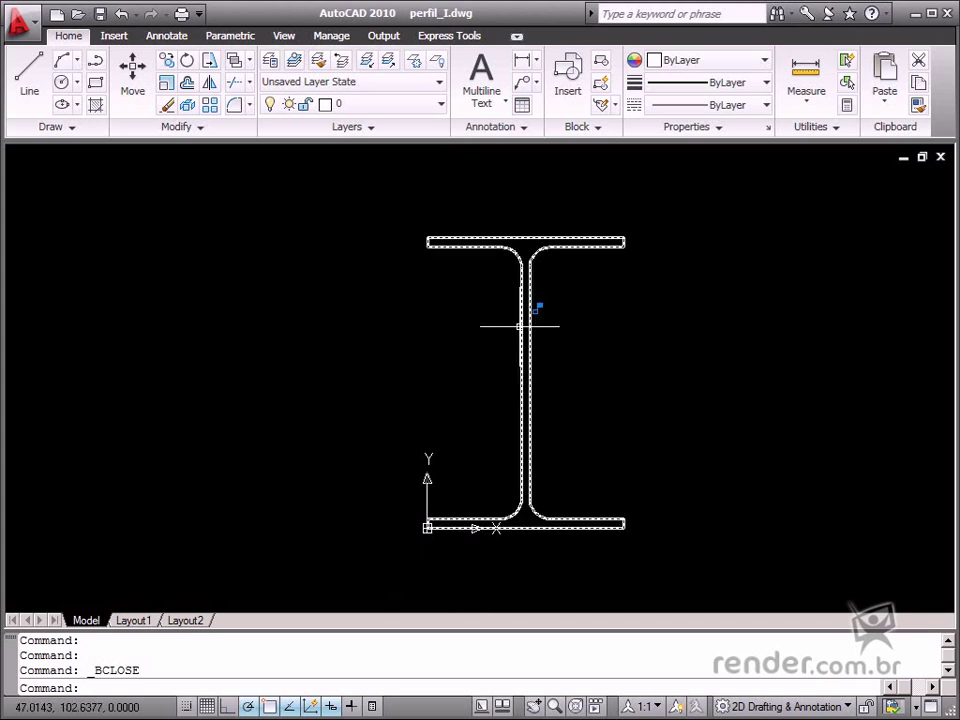
Step: Open the perfil I block in the Block Editor and shade geometry by constraint status
{"action": "mouse_move", "coordinate": [527, 321]}
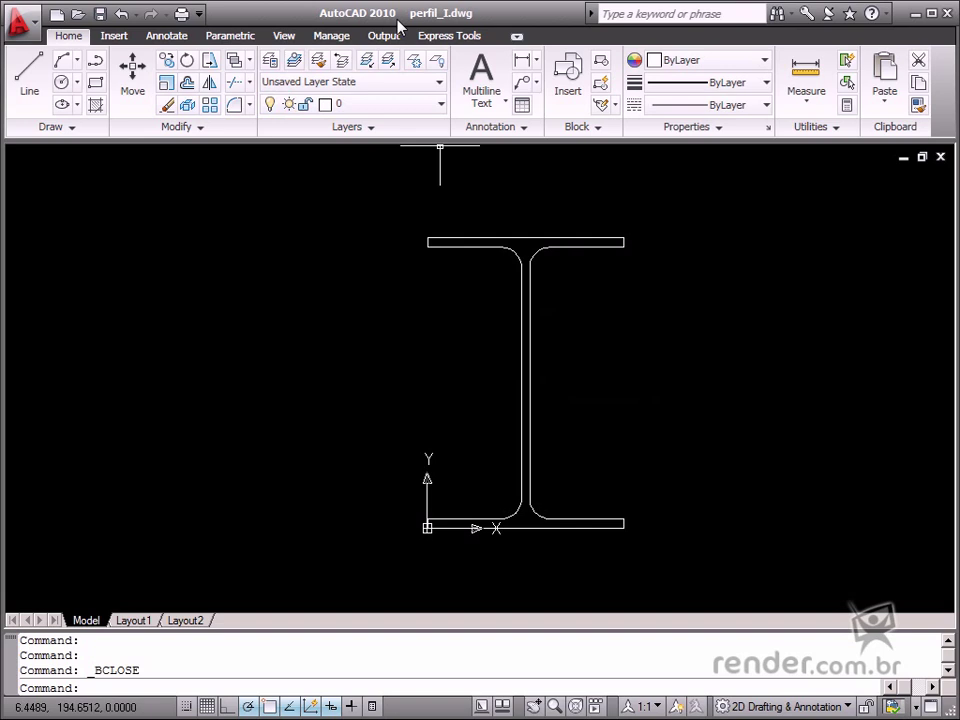
{"action": "double_click", "coordinate": [520, 376]}
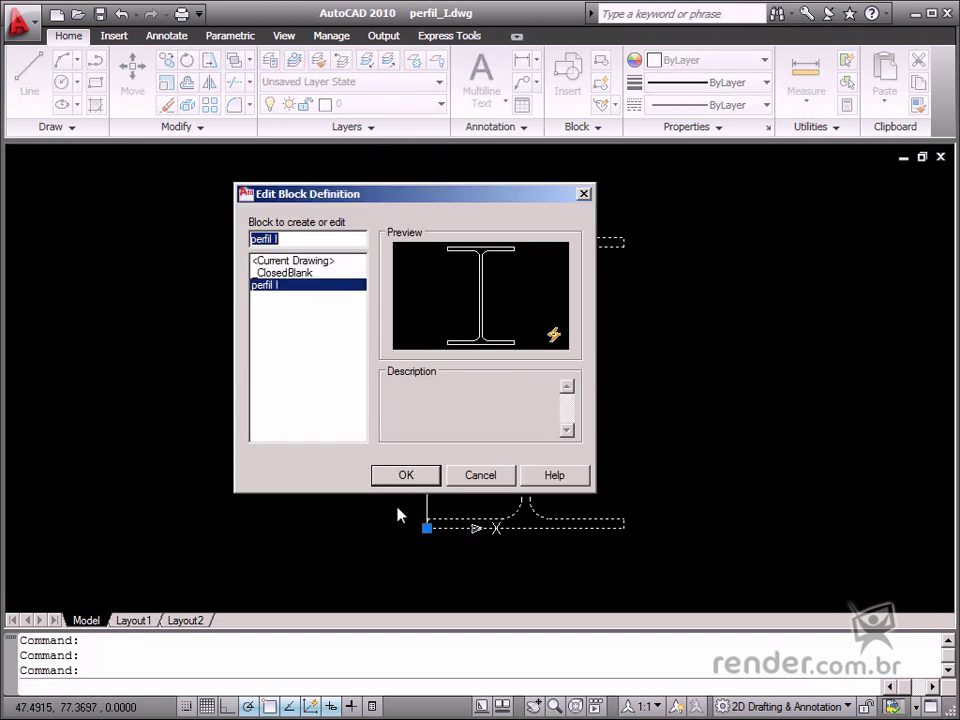
{"action": "left_click", "coordinate": [406, 476]}
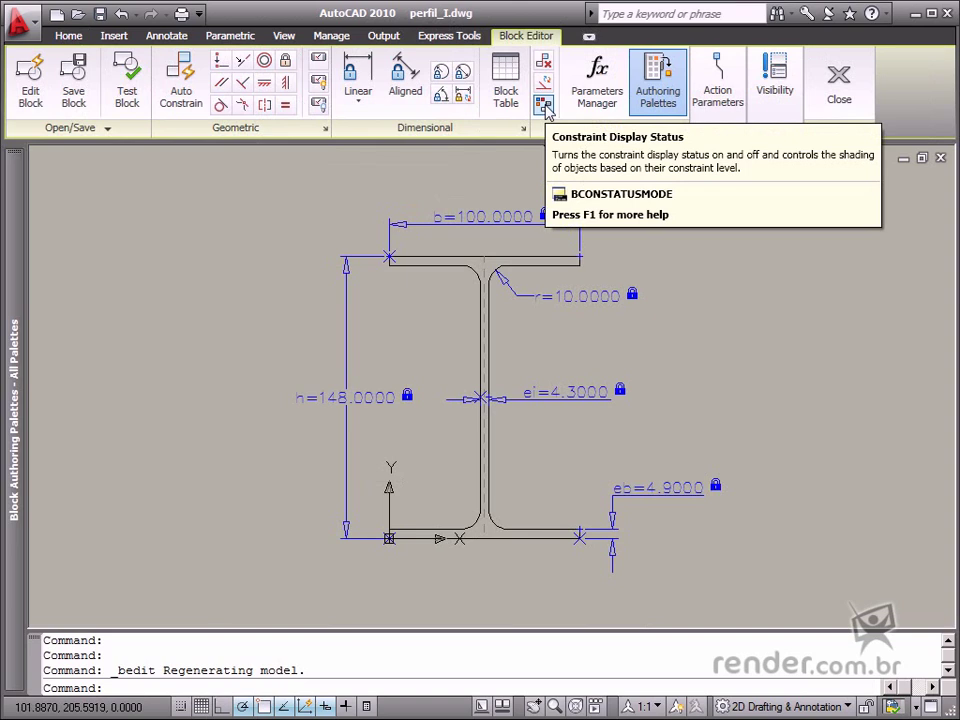
{"action": "left_click", "coordinate": [544, 108]}
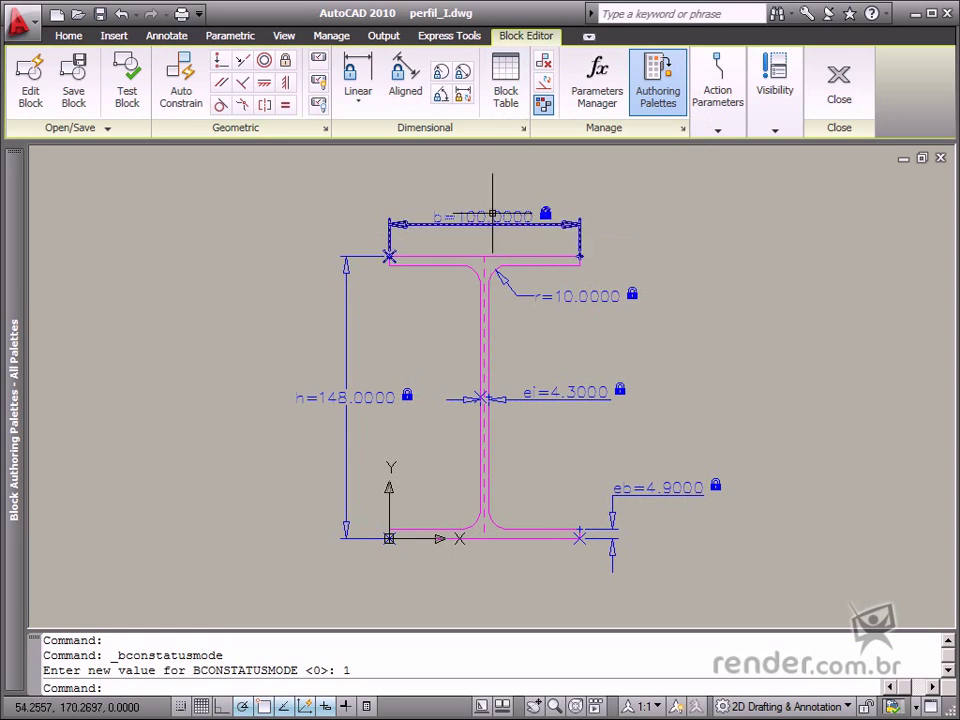
Step: Place a block table parameter with 1 grip at the I-beam block's base origin
{"action": "left_click", "coordinate": [507, 100]}
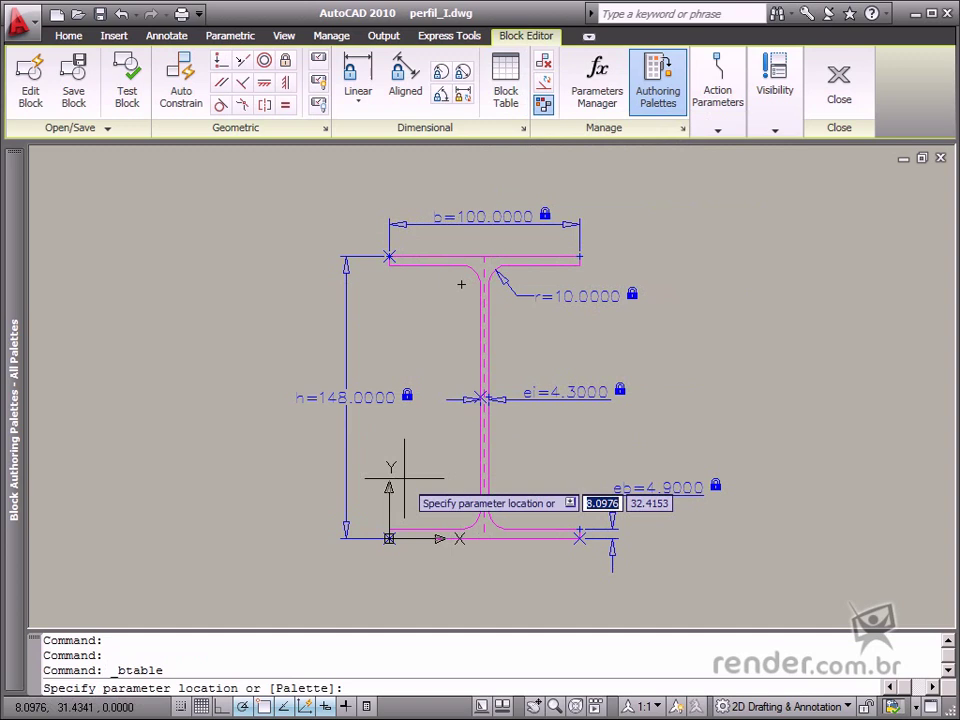
{"action": "left_click", "coordinate": [389, 538]}
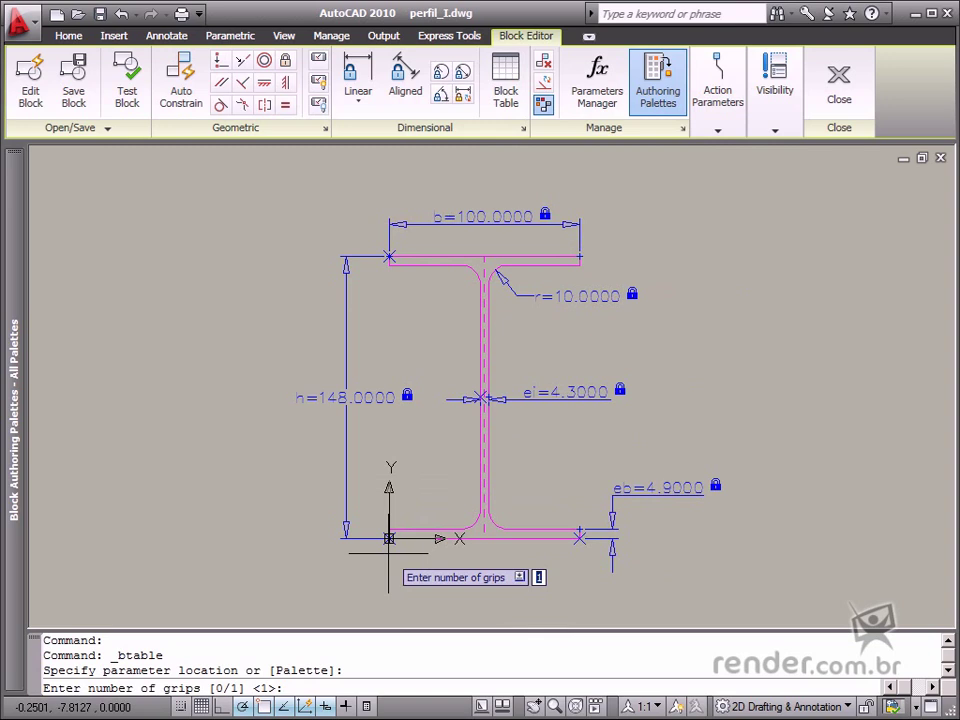
{"action": "key", "text": "Down"}
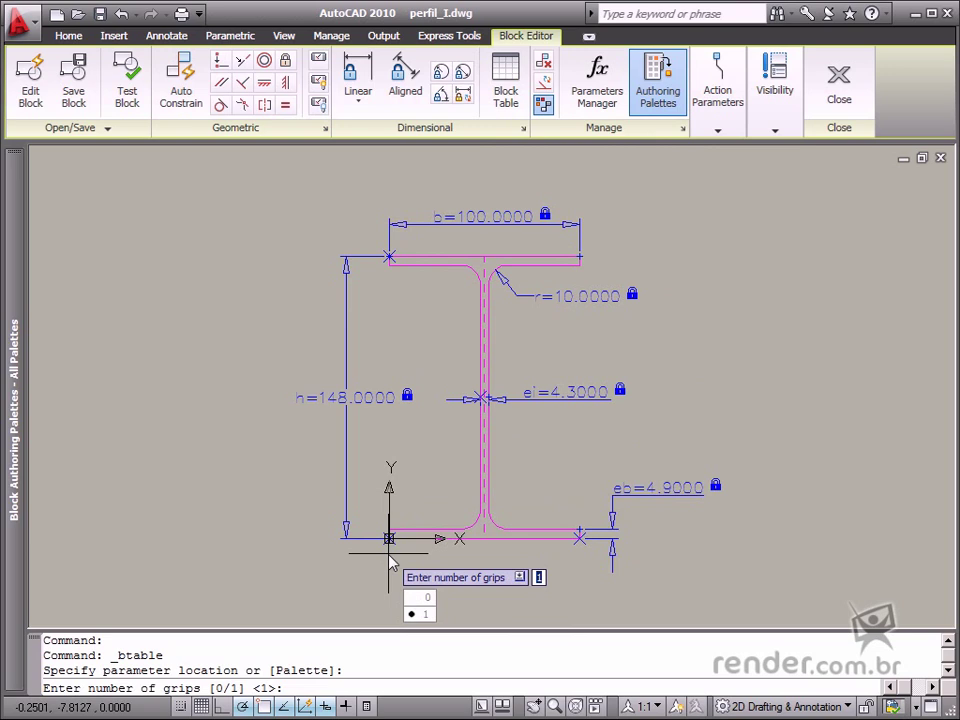
{"action": "key", "text": "Return"}
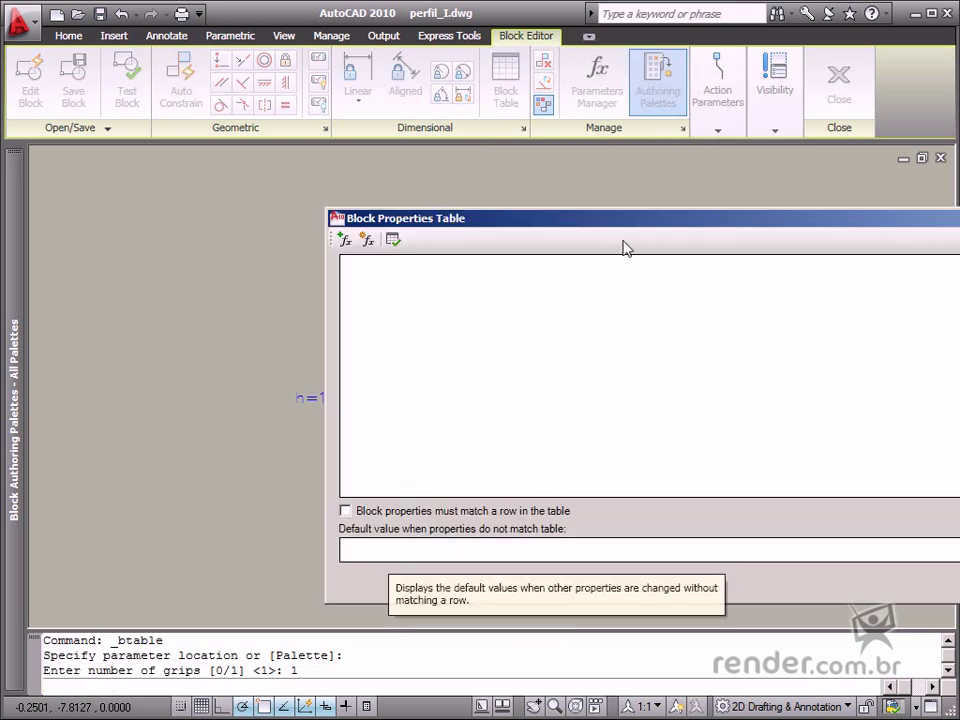
Step: Add the h, r, ei, b and eb parameters as Block Properties Table columns
{"action": "left_click_drag", "start_coordinate": [649, 224], "coordinate": [340, 210]}
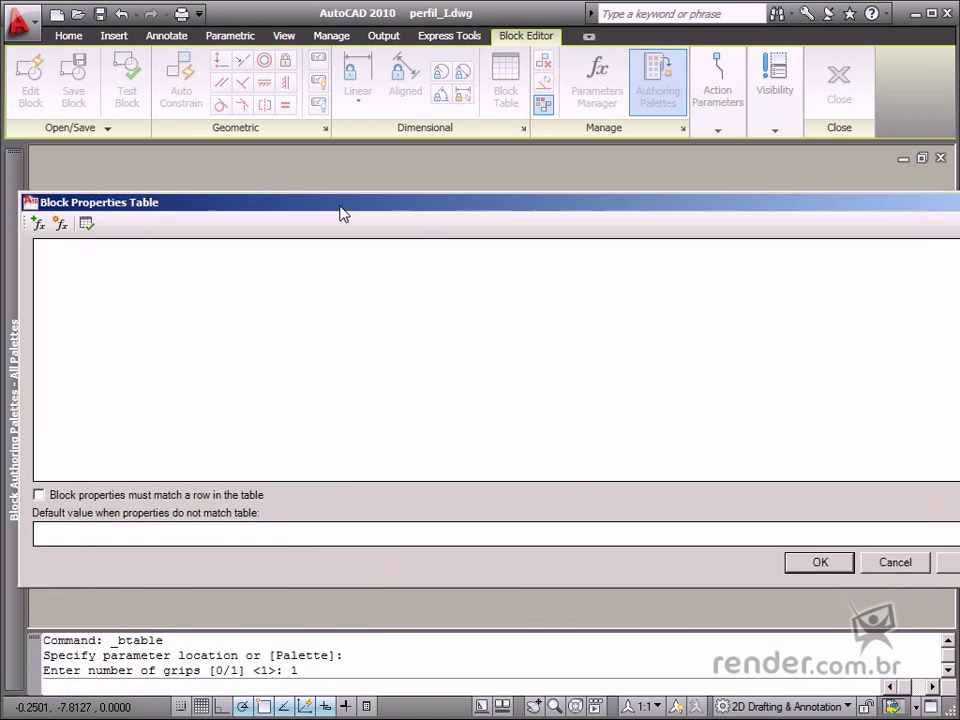
{"action": "left_click_drag", "start_coordinate": [957, 400], "coordinate": [886, 398]}
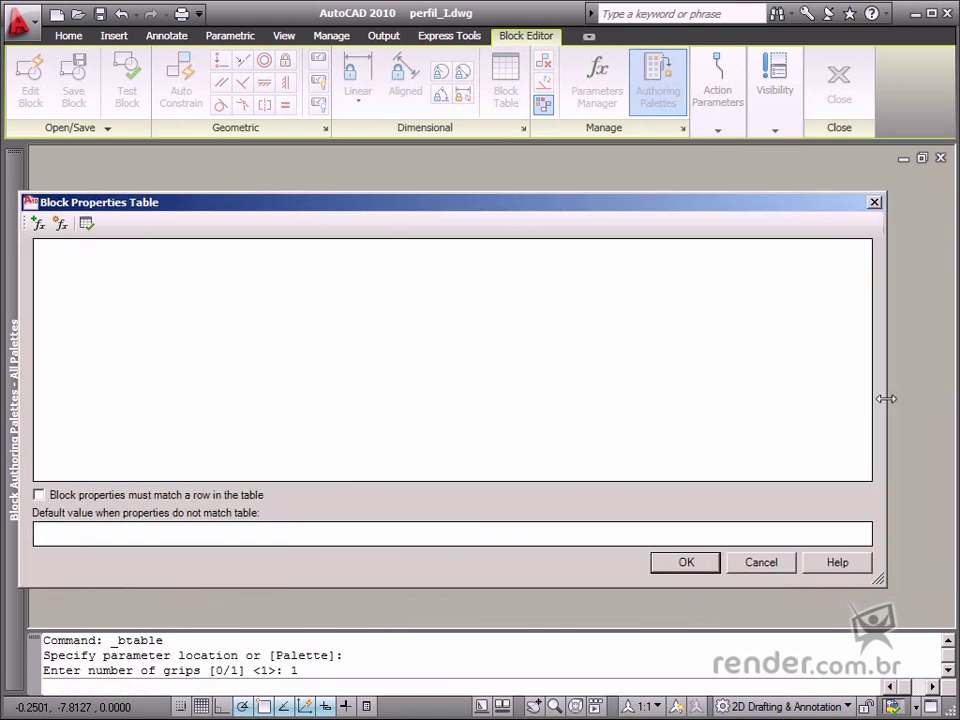
{"action": "left_click_drag", "start_coordinate": [451, 206], "coordinate": [473, 206]}
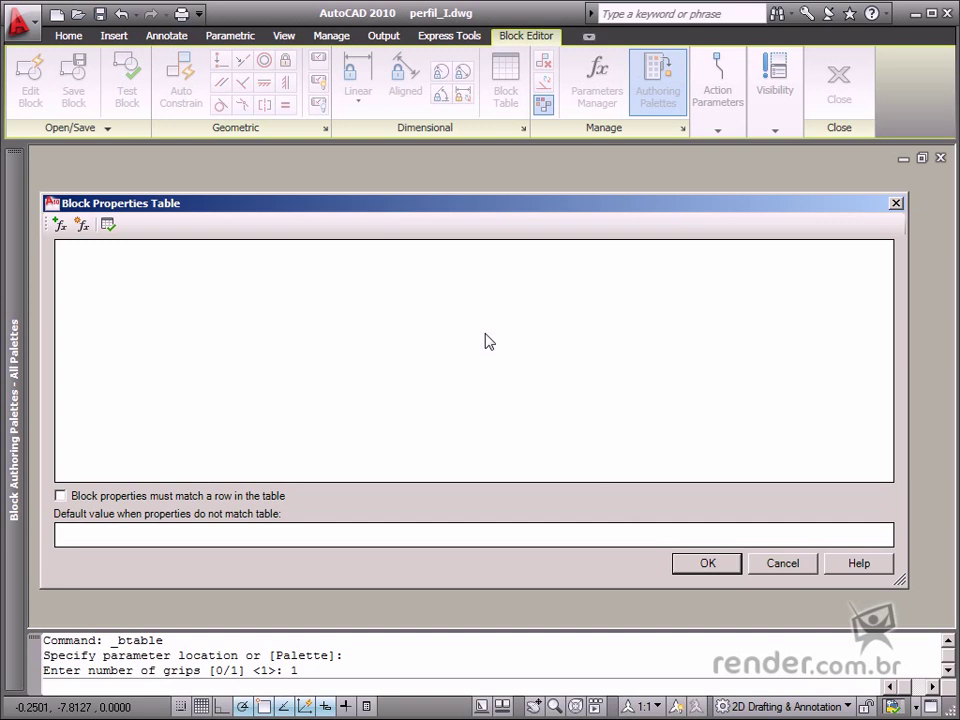
{"action": "left_click", "coordinate": [59, 225]}
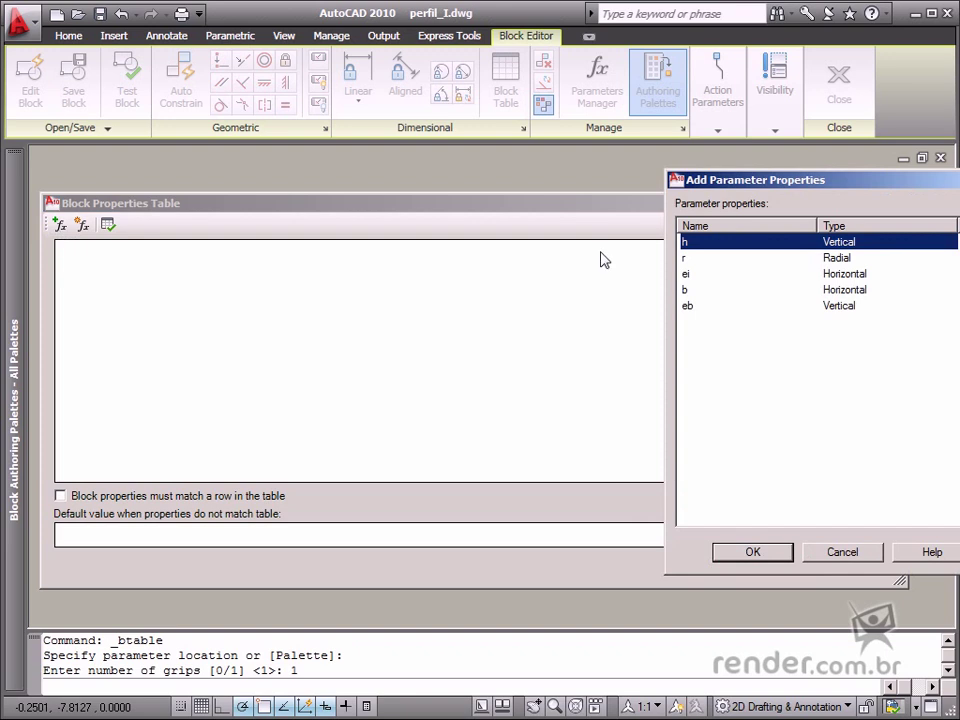
{"action": "left_click_drag", "start_coordinate": [744, 182], "coordinate": [516, 209]}
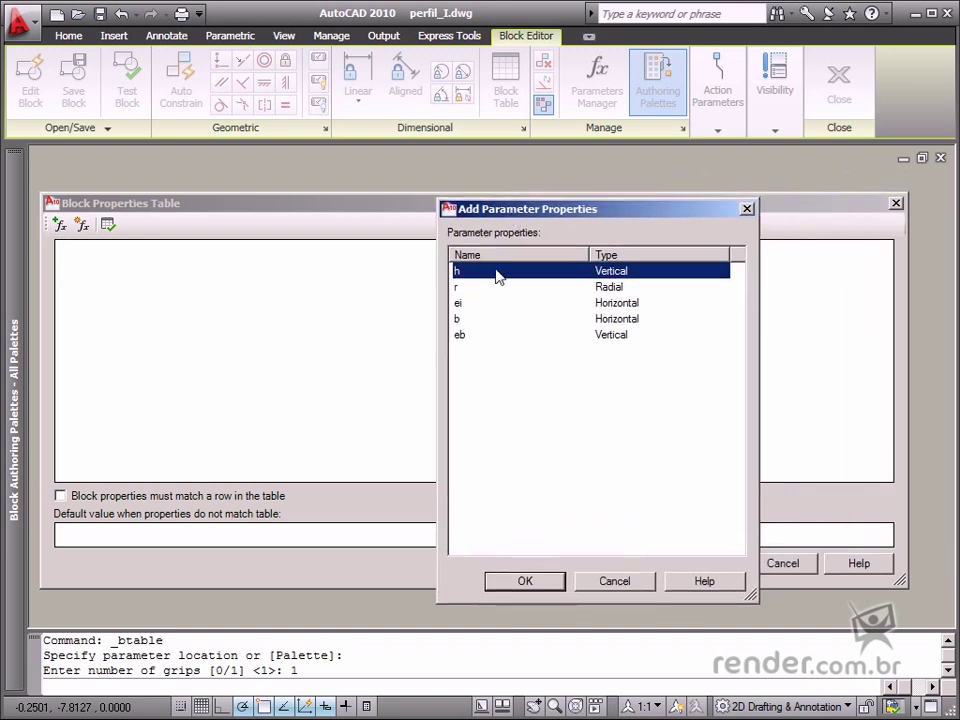
{"action": "left_click", "coordinate": [465, 343], "text": "shift"}
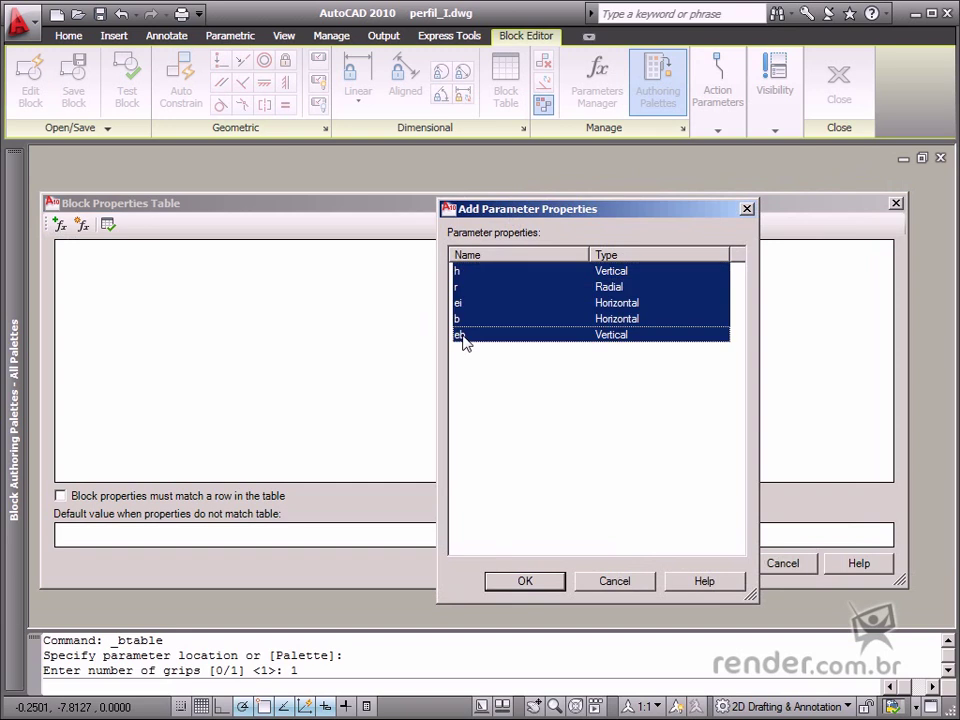
{"action": "left_click", "coordinate": [525, 581]}
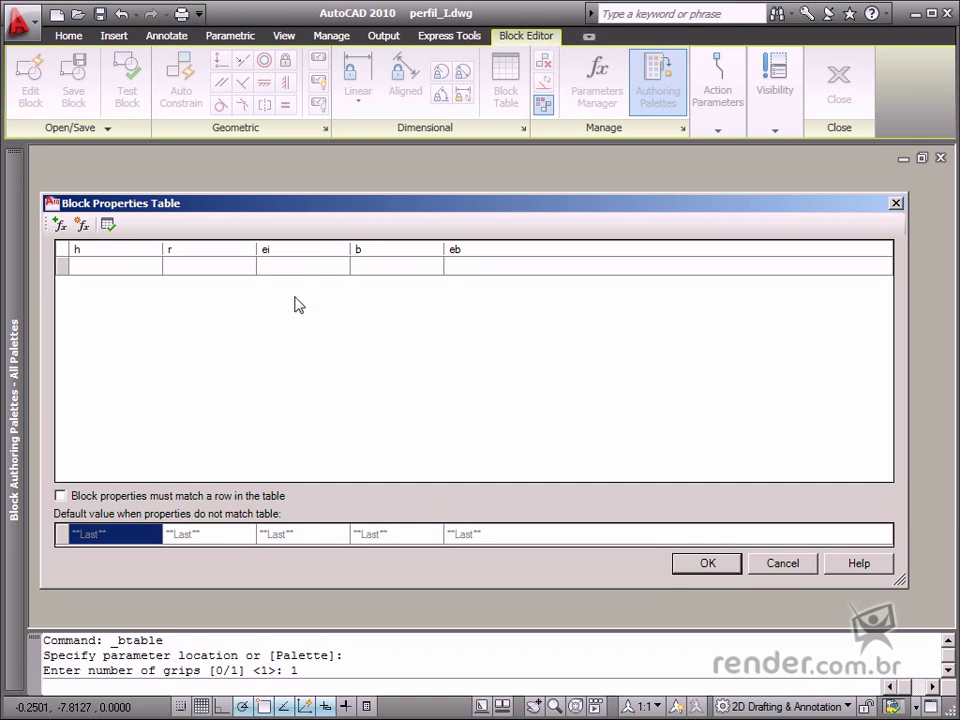
Step: Create a String user parameter named modelo as a new table column
{"action": "left_click", "coordinate": [83, 225]}
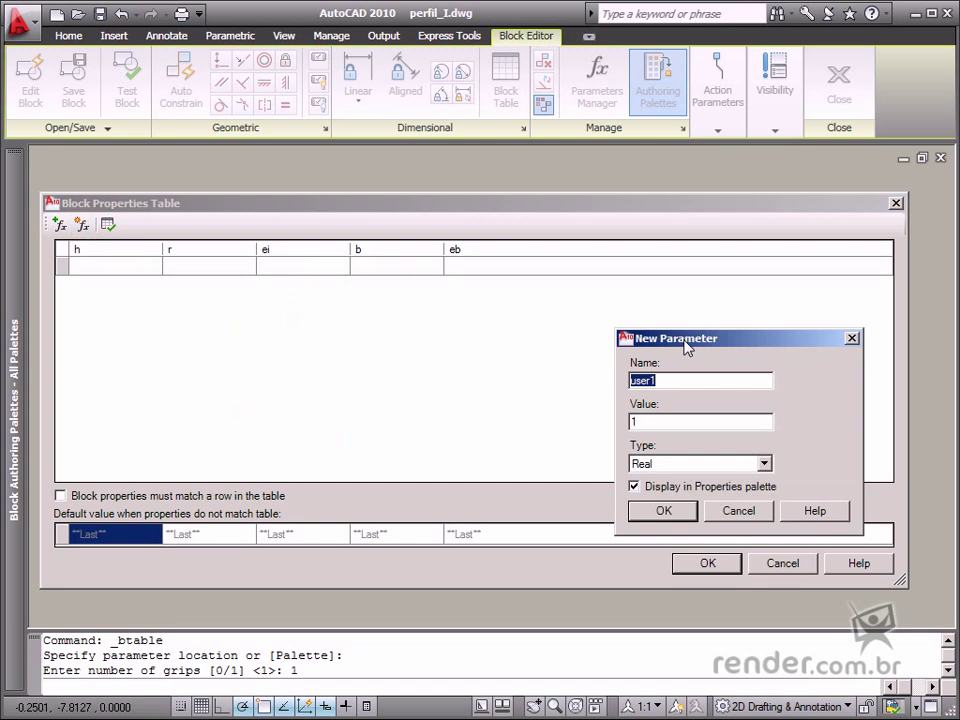
{"action": "left_click_drag", "start_coordinate": [705, 342], "coordinate": [568, 326]}
{"action": "left_click", "coordinate": [712, 318]}
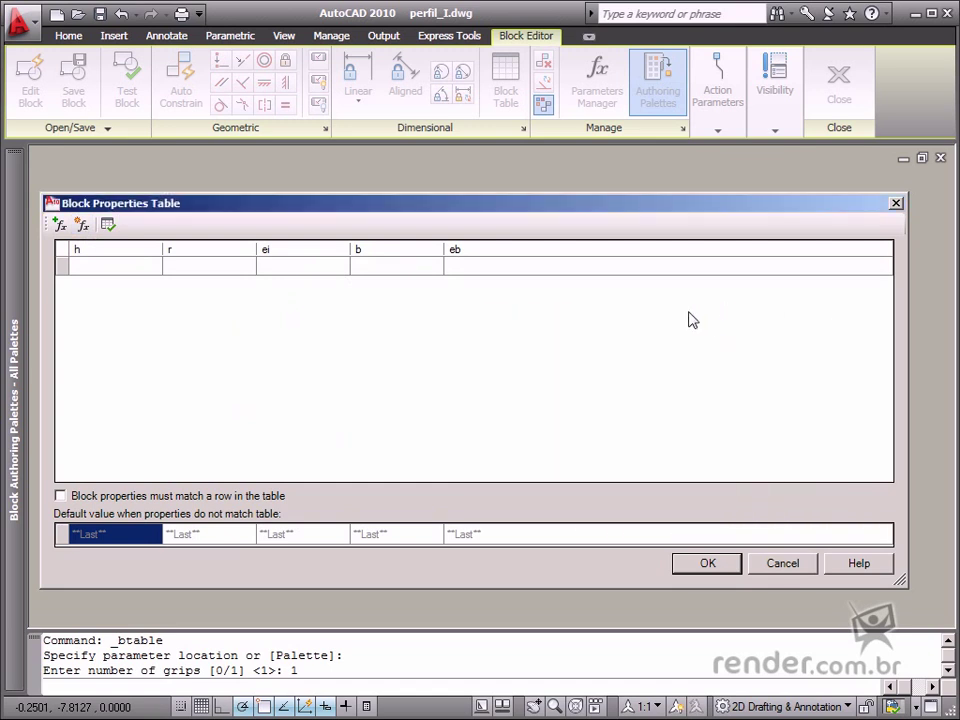
{"action": "left_click", "coordinate": [83, 226]}
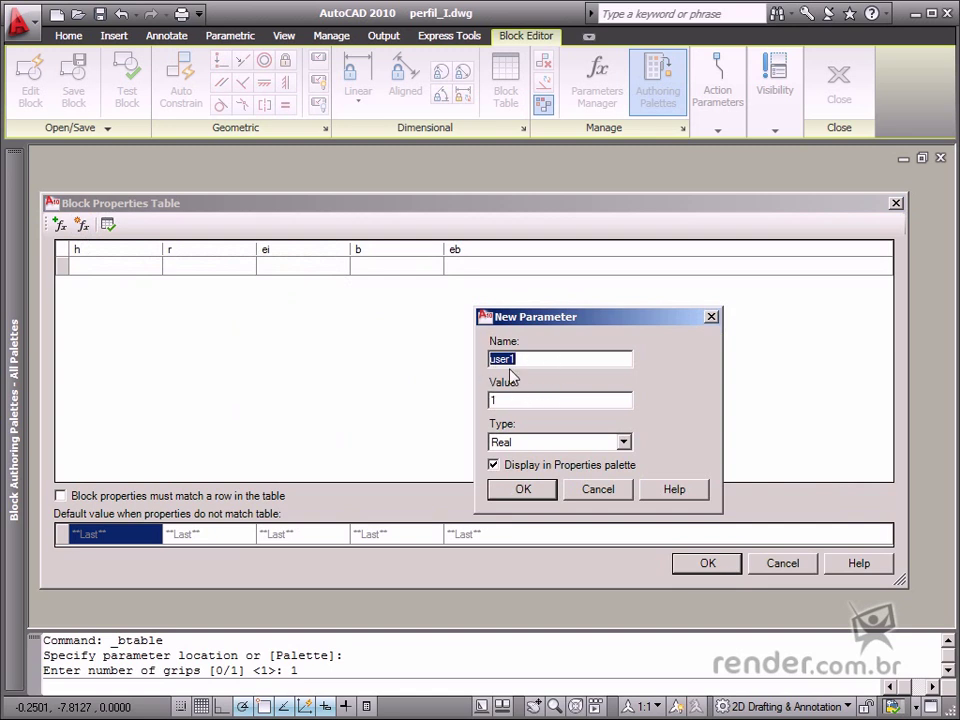
{"action": "type", "text": "modelo"}
{"action": "left_click", "coordinate": [506, 399]}
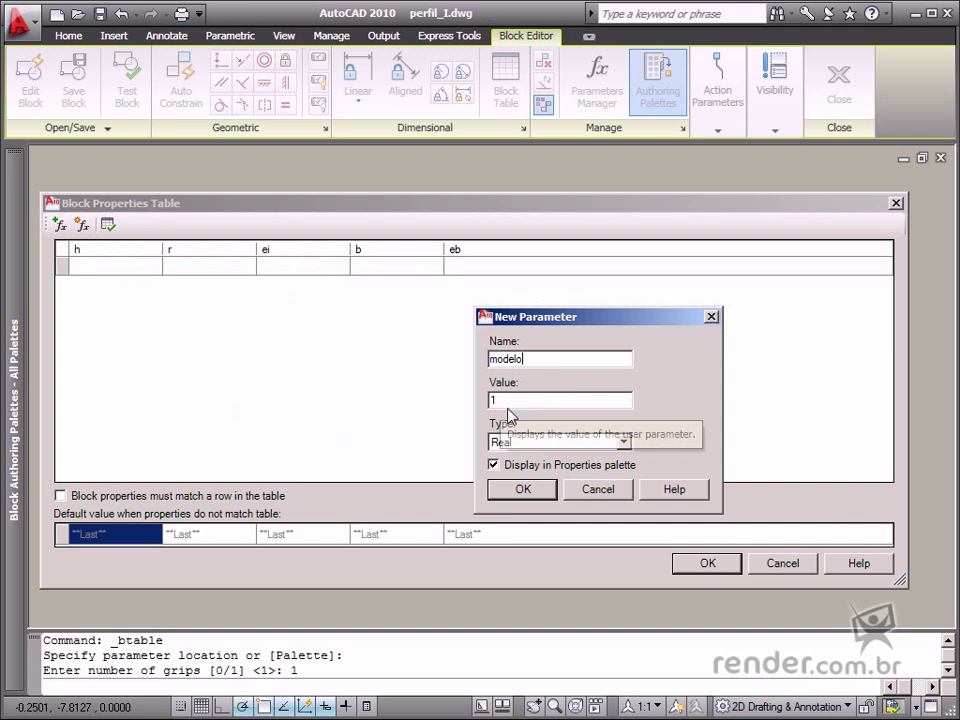
{"action": "left_click", "coordinate": [623, 442]}
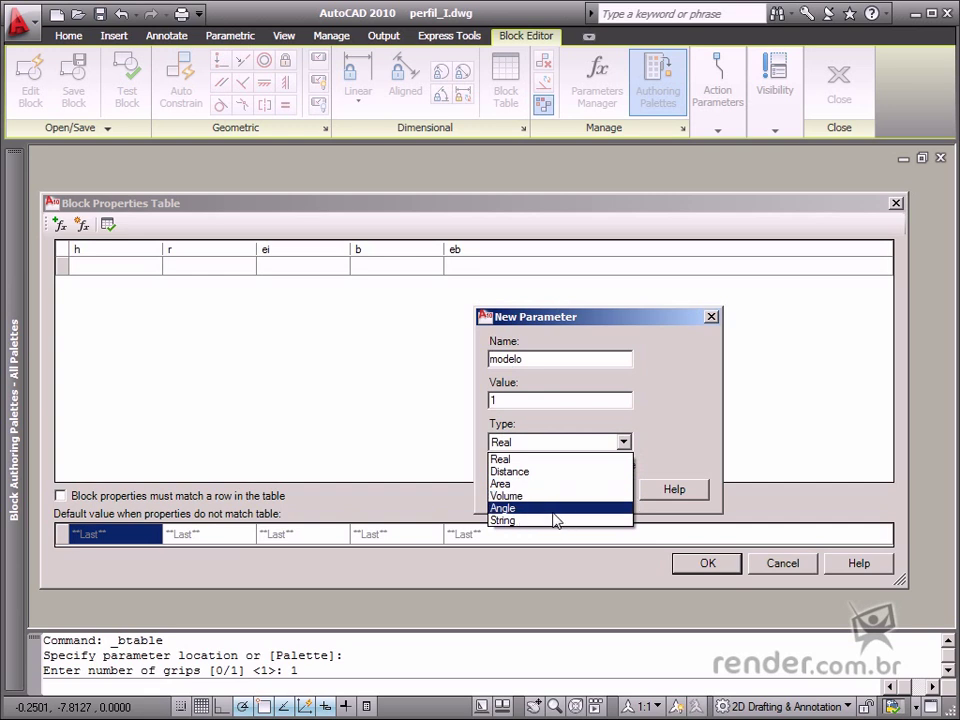
{"action": "left_click", "coordinate": [560, 521]}
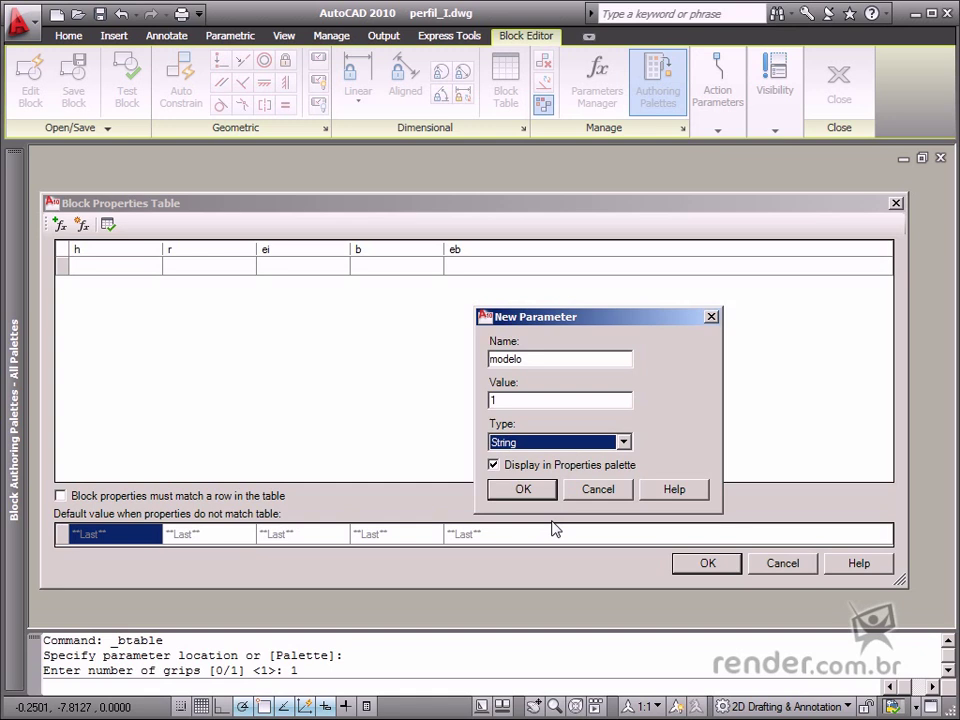
{"action": "left_click", "coordinate": [543, 494]}
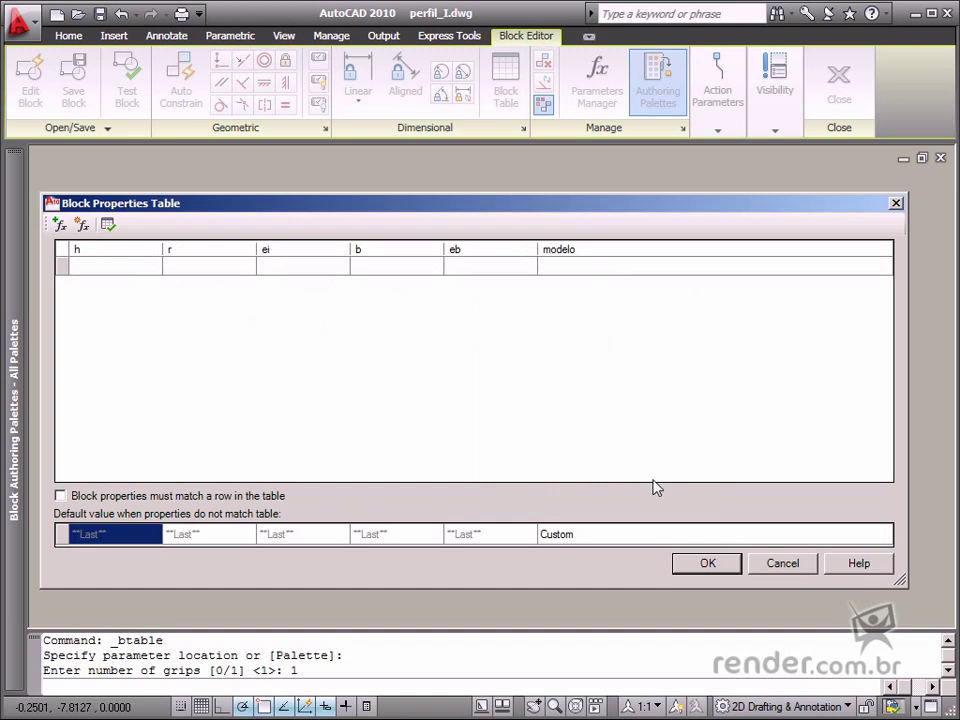
Step: Switch to Adobe Reader to view the dimensao perfil i.pdf dimensions table
{"action": "key", "text": "alt+Tab"}
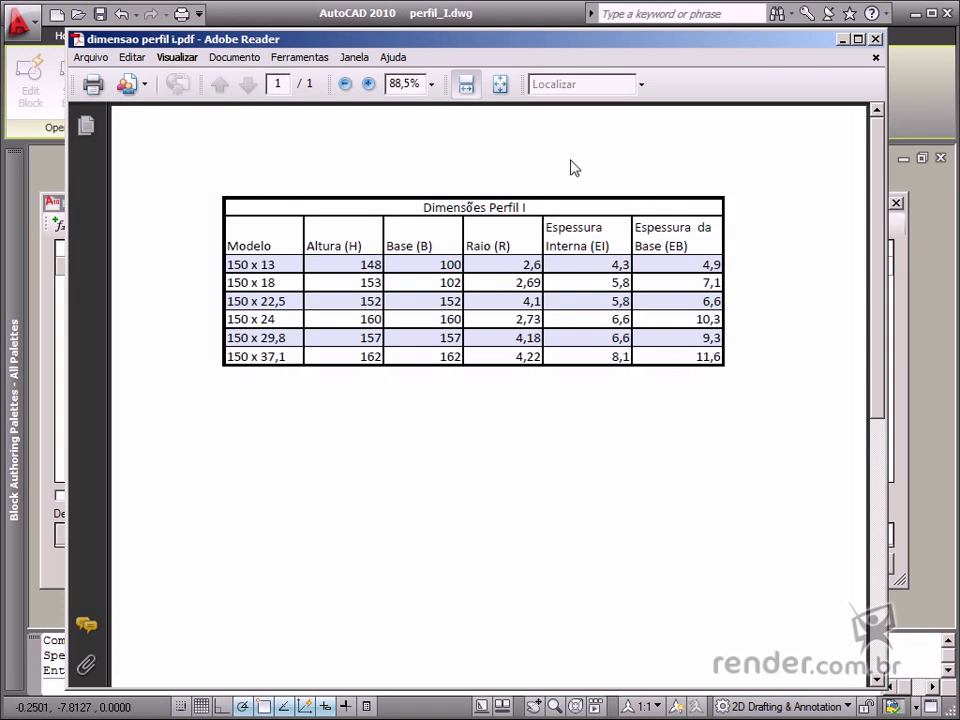
Step: Paste the five I-profile rows, 150 x 13 through 150 x 37,1, into the table and confirm
{"action": "left_click", "coordinate": [842, 39]}
{"action": "left_click", "coordinate": [121, 266]}
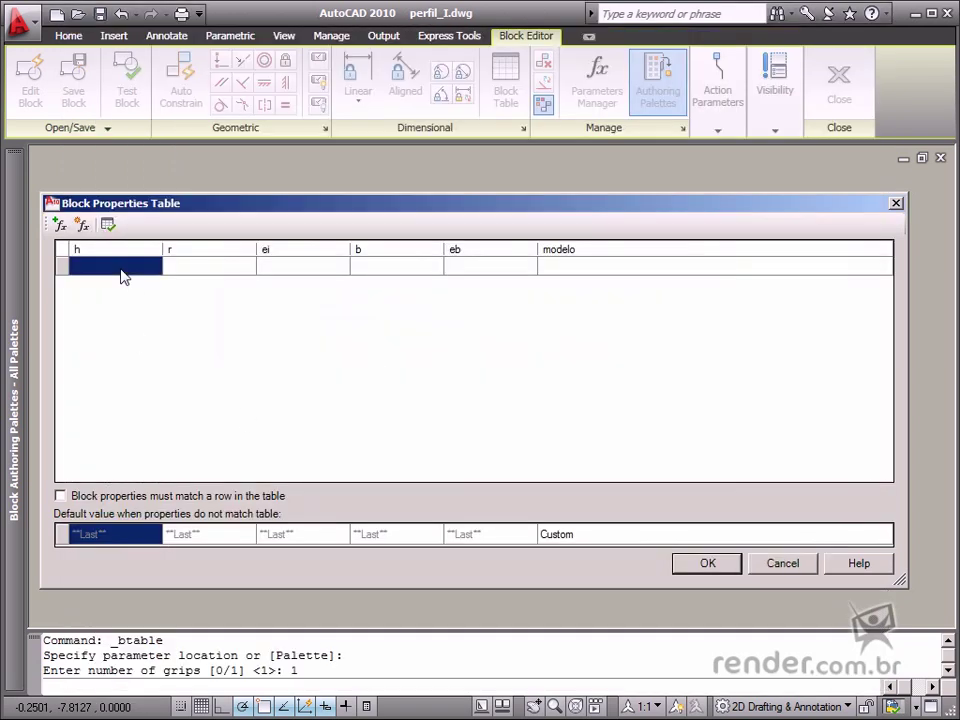
{"action": "type", "text": "148"}
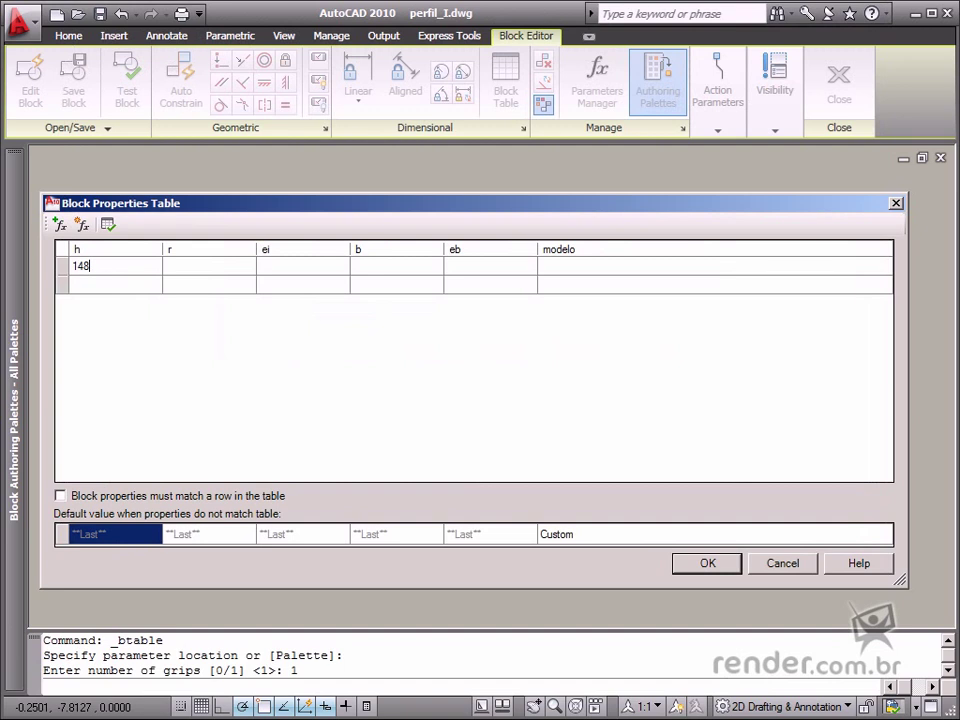
{"action": "type", "text": "148\t2.6\t4.3\t100\t4.9\t150 x 13 153\t2.69\t5.8\t102\t7.1\t150 x 18 152\t4.1\t5.8\t152\t6.6\t150 x 22,5 160\t2.73\t6.6\t160\t10.3\t150 x 29,8 162\t4.22\t8.1\t162\t11.6\t150 x 37,1"}
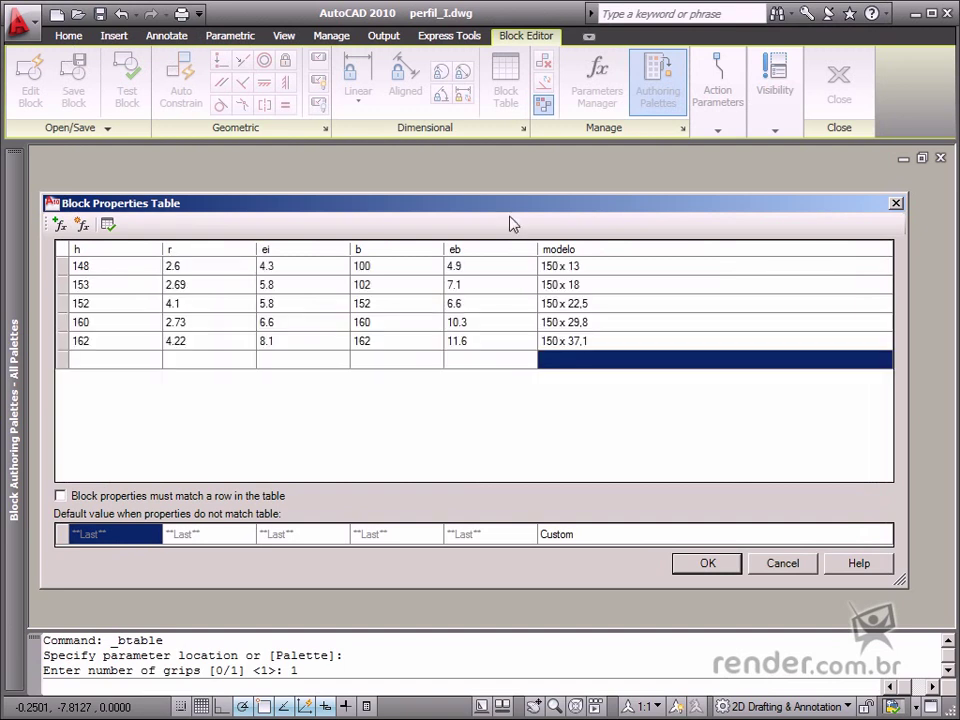
{"action": "left_click", "coordinate": [707, 564]}
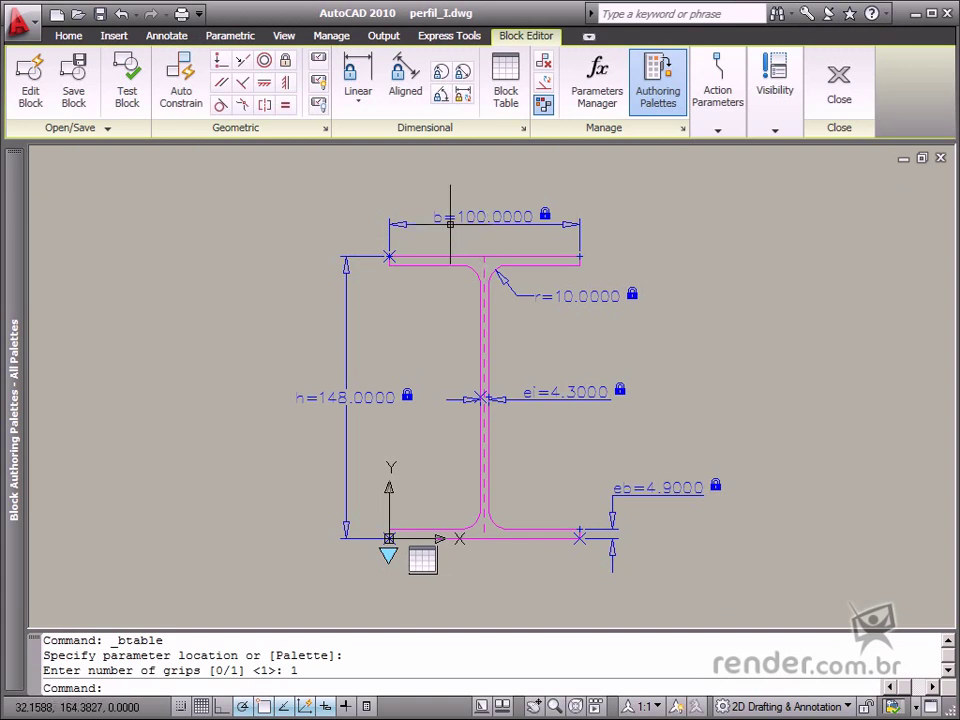
Step: Test the block by switching its h lookup grip to 152, then back to 148
{"action": "left_click", "coordinate": [127, 104]}
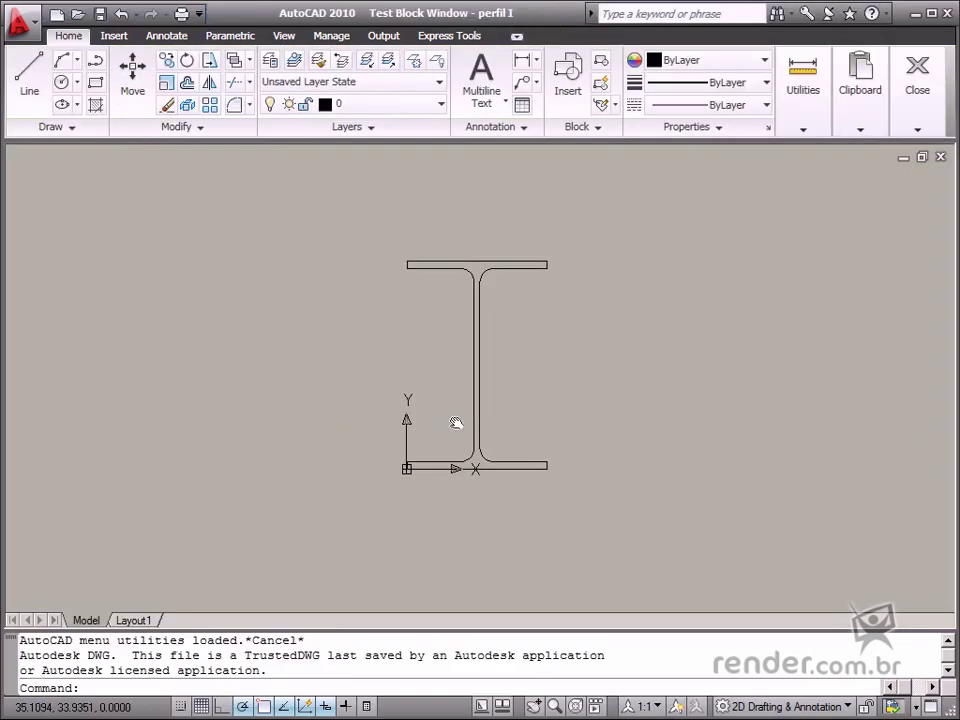
{"action": "left_click", "coordinate": [424, 451]}
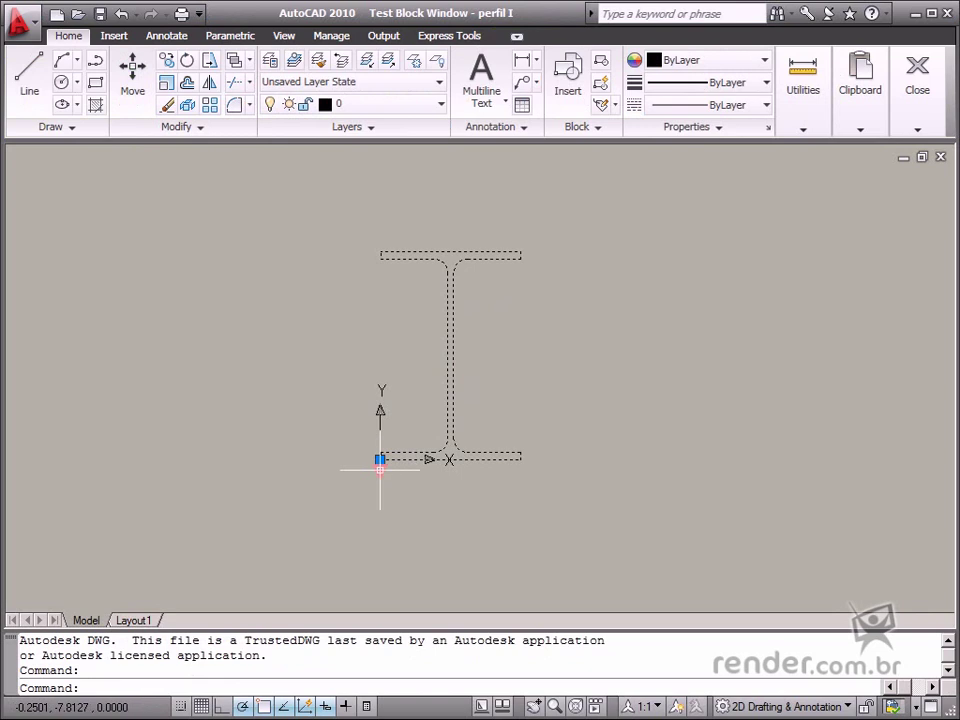
{"action": "left_click", "coordinate": [380, 467]}
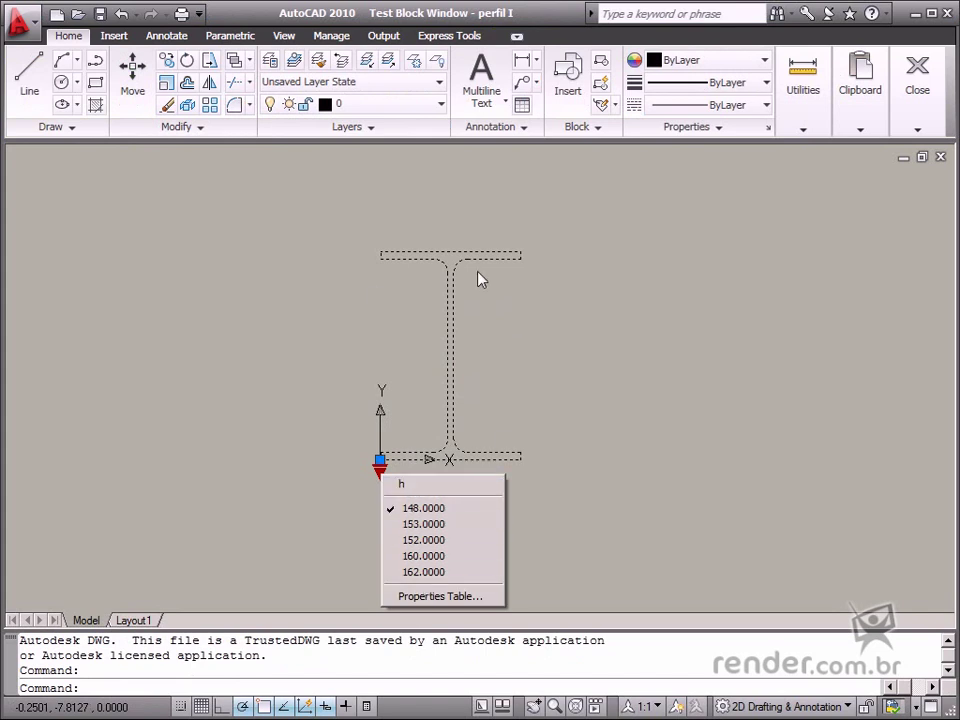
{"action": "left_click", "coordinate": [423, 540]}
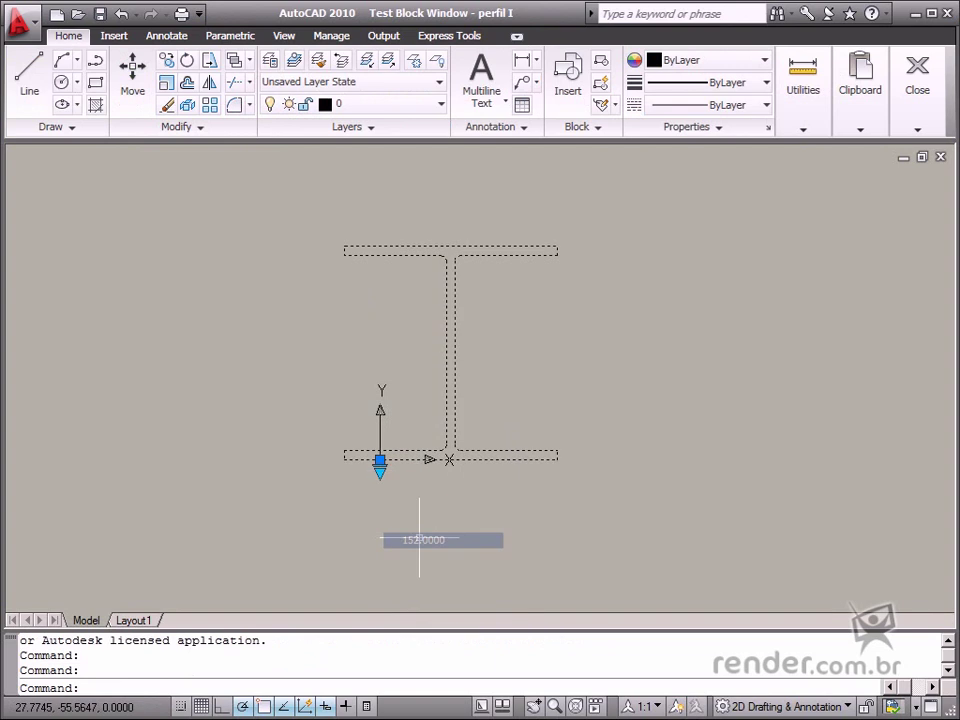
{"action": "left_click", "coordinate": [380, 462]}
{"action": "left_click", "coordinate": [416, 508]}
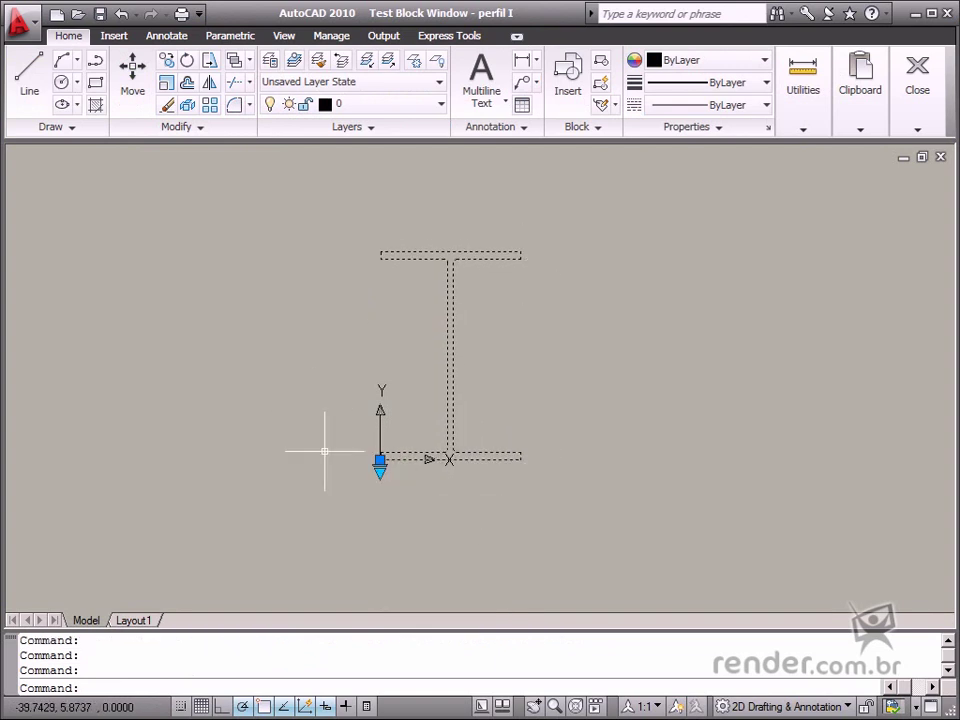
Step: Close the Test Block Window and return to the Block Editor
{"action": "mouse_move", "coordinate": [917, 95]}
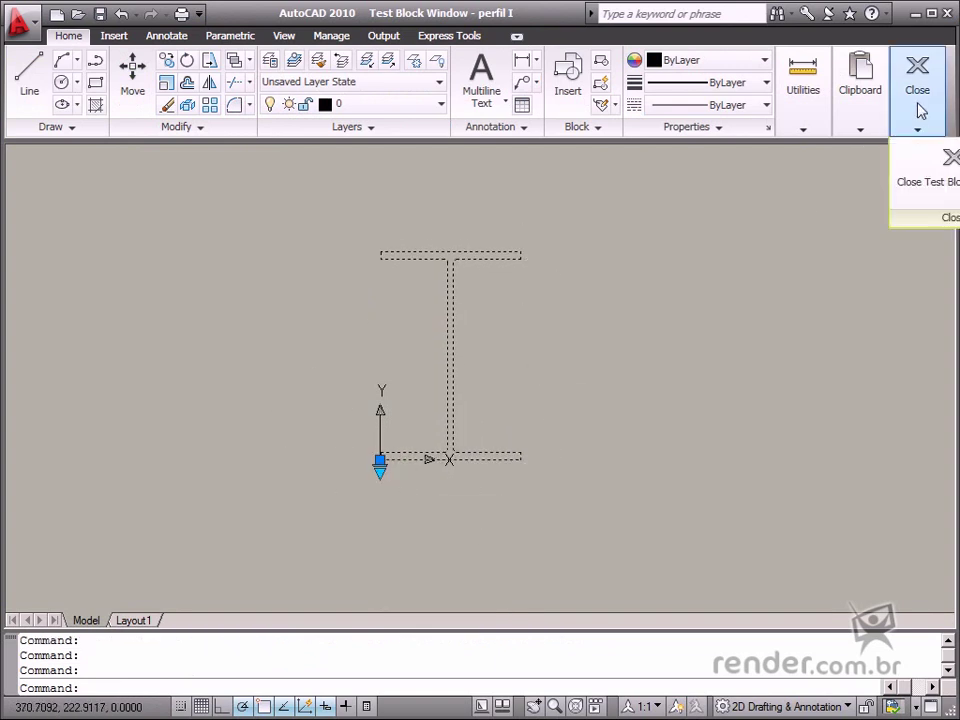
{"action": "left_click", "coordinate": [921, 195]}
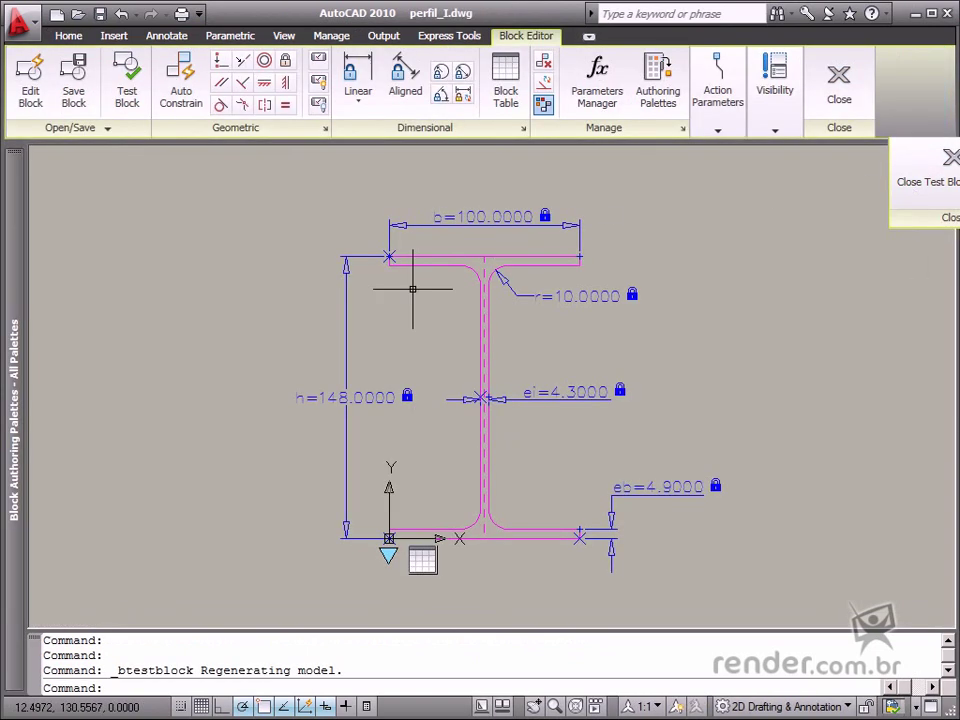
{"action": "left_click", "coordinate": [422, 557]}
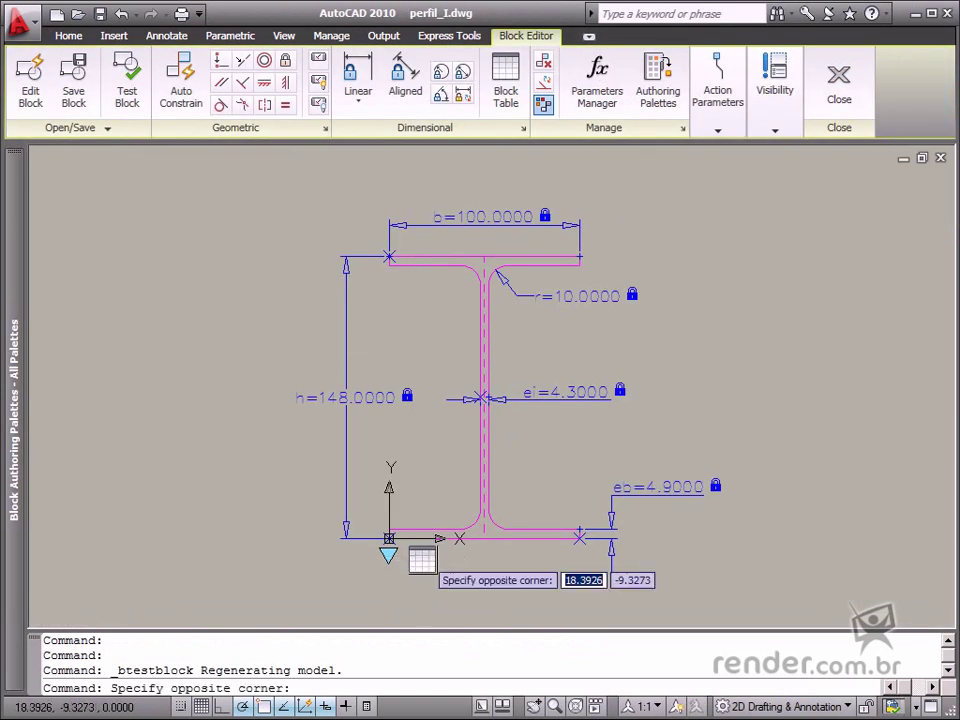
{"action": "left_click", "coordinate": [388, 552]}
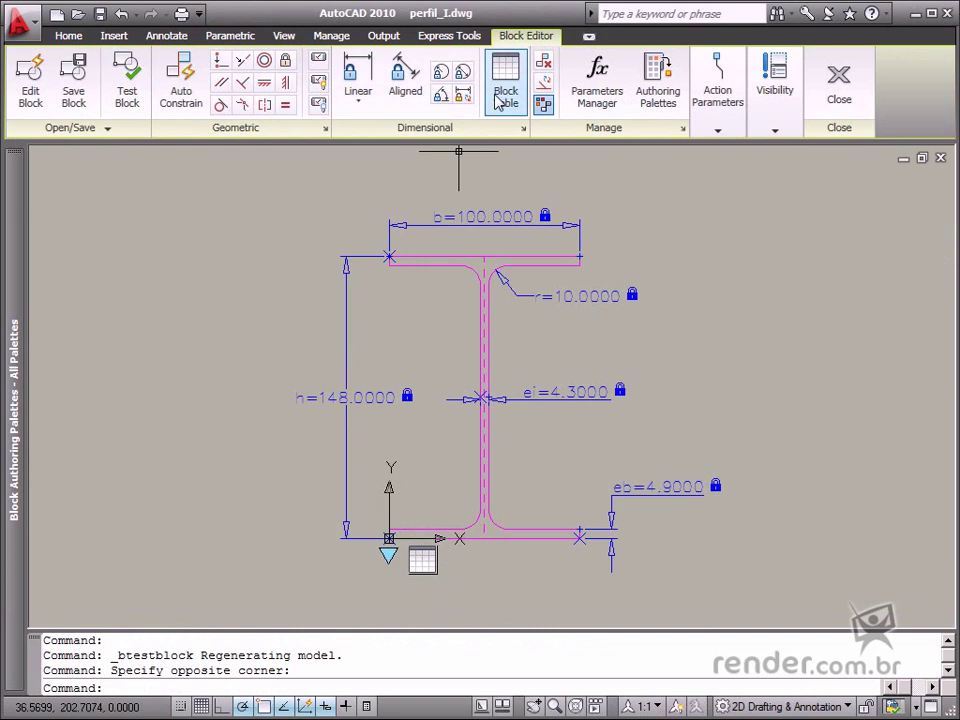
Step: Move the modelo column to the first position in the Block Properties Table
{"action": "left_click", "coordinate": [503, 95]}
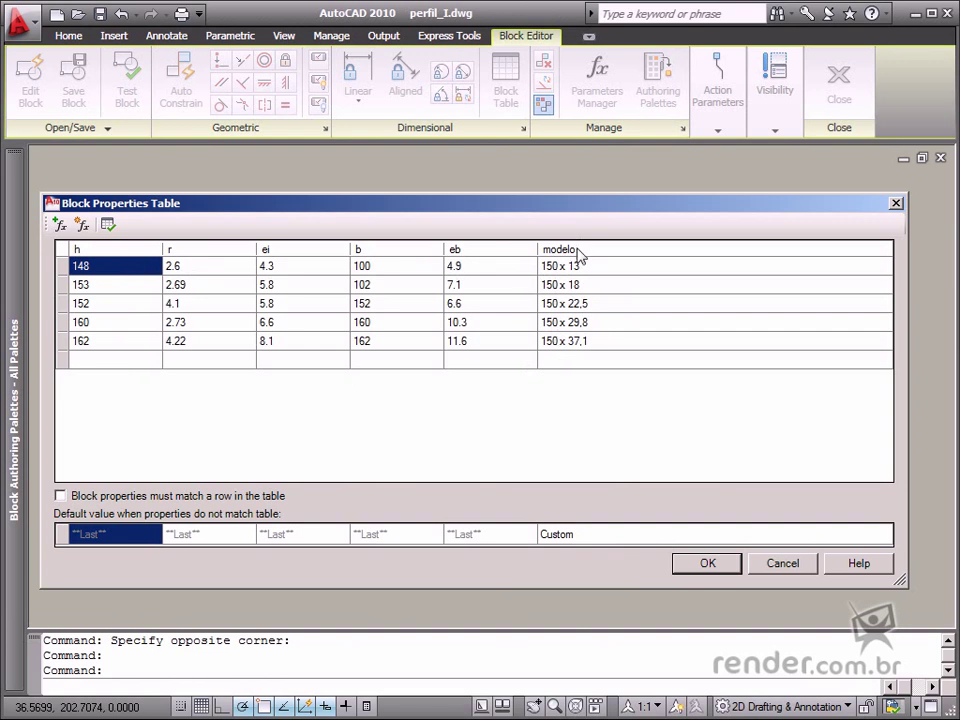
{"action": "left_click_drag", "start_coordinate": [575, 257], "coordinate": [113, 252]}
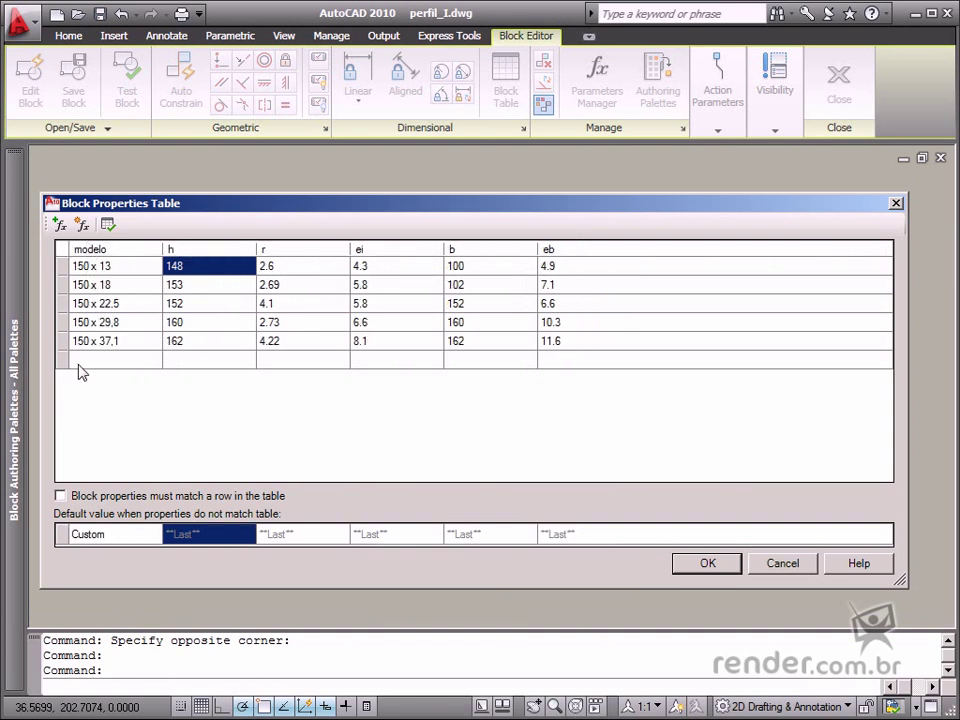
{"action": "left_click", "coordinate": [707, 565]}
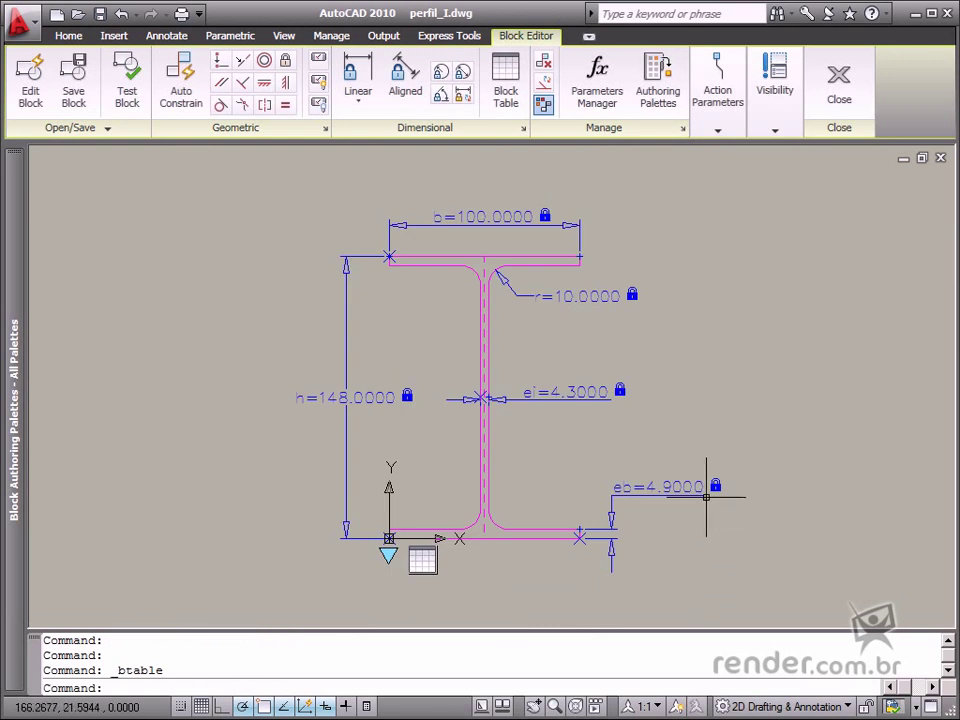
{"action": "left_click", "coordinate": [139, 106]}
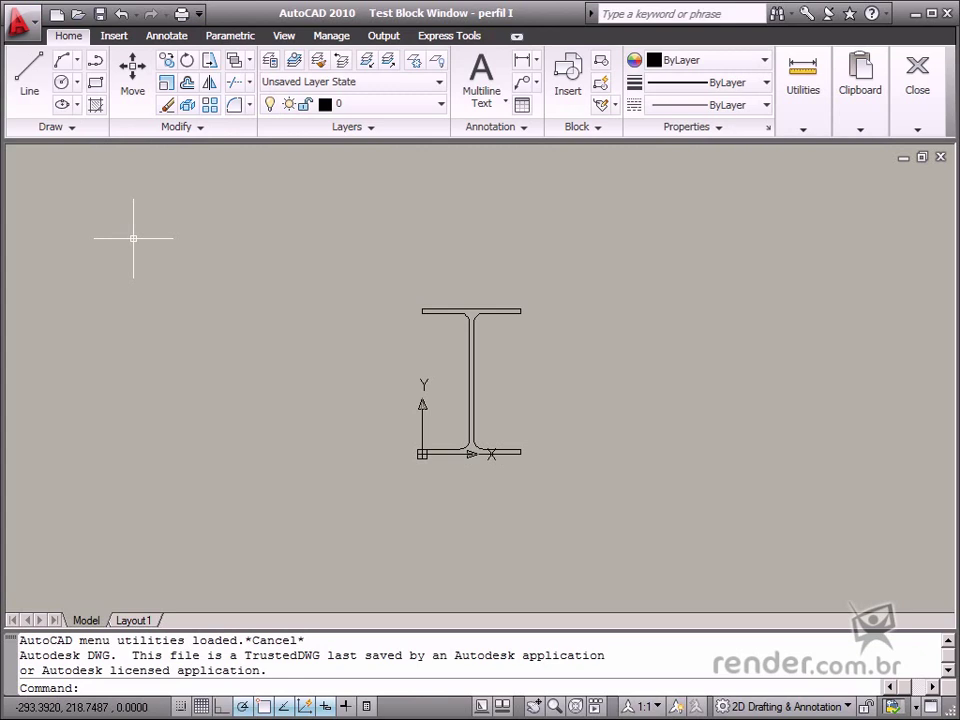
{"action": "left_click", "coordinate": [470, 390]}
{"action": "left_click", "coordinate": [422, 458]}
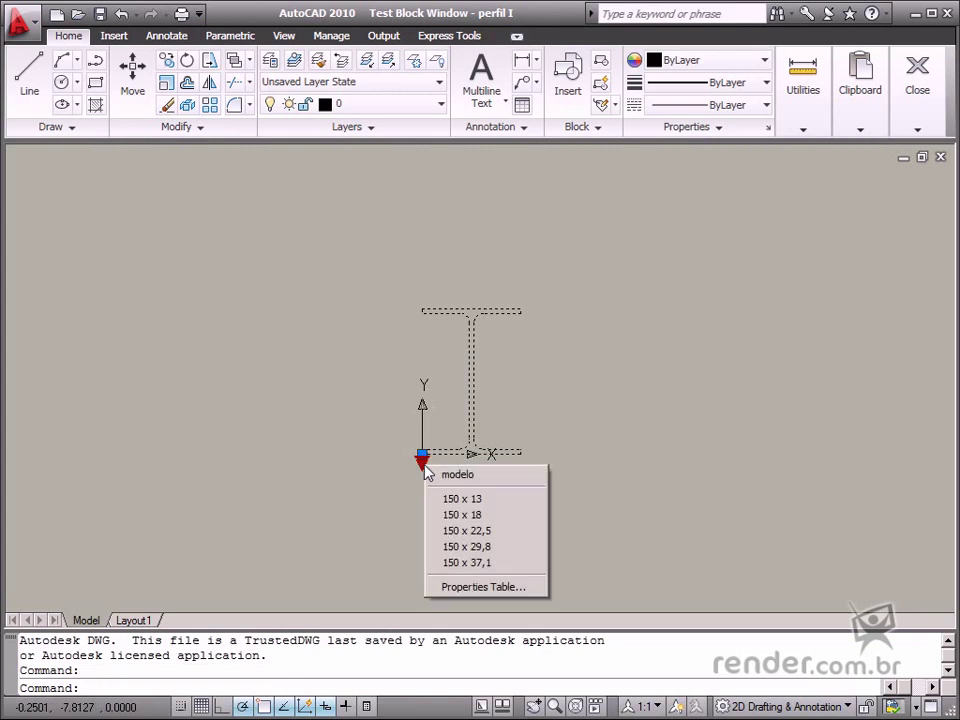
{"action": "left_click", "coordinate": [491, 563]}
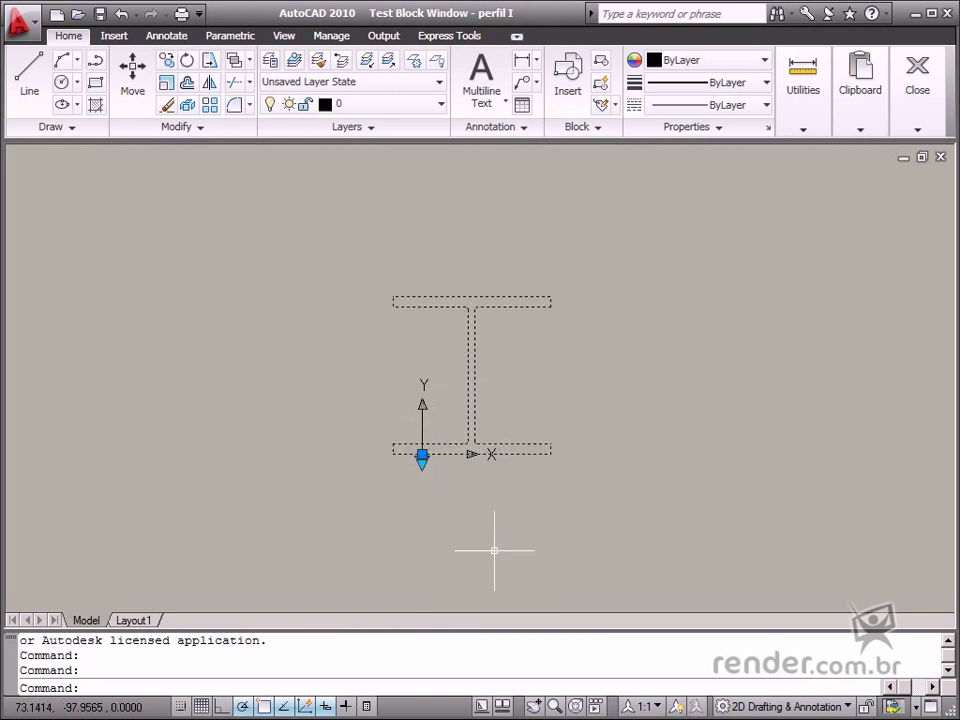
{"action": "left_click", "coordinate": [422, 457]}
{"action": "left_click", "coordinate": [478, 564]}
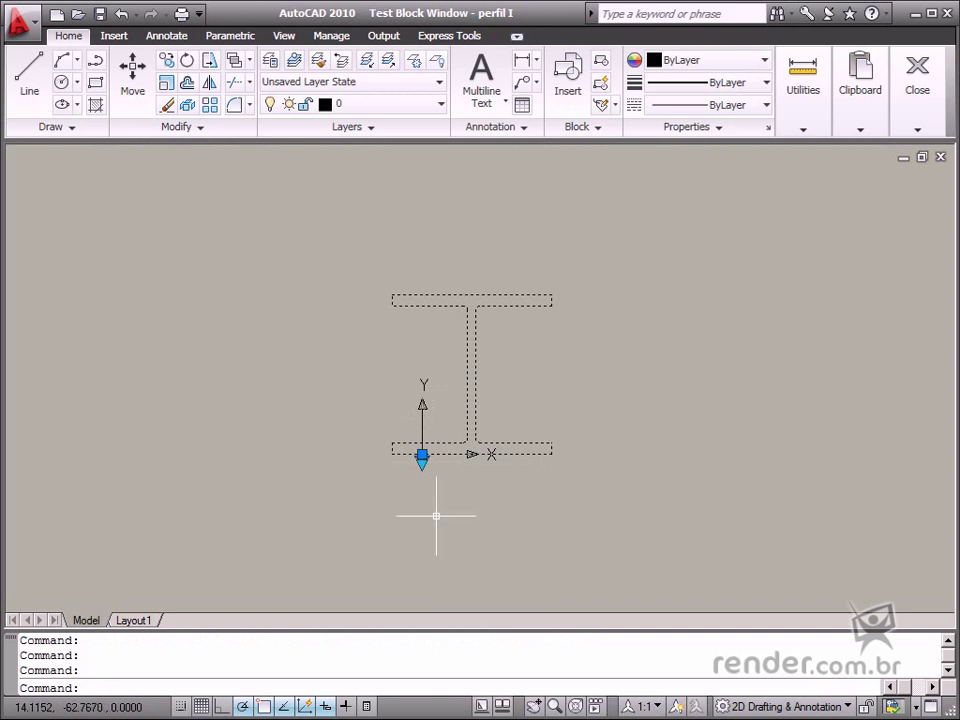
{"action": "left_click", "coordinate": [422, 462]}
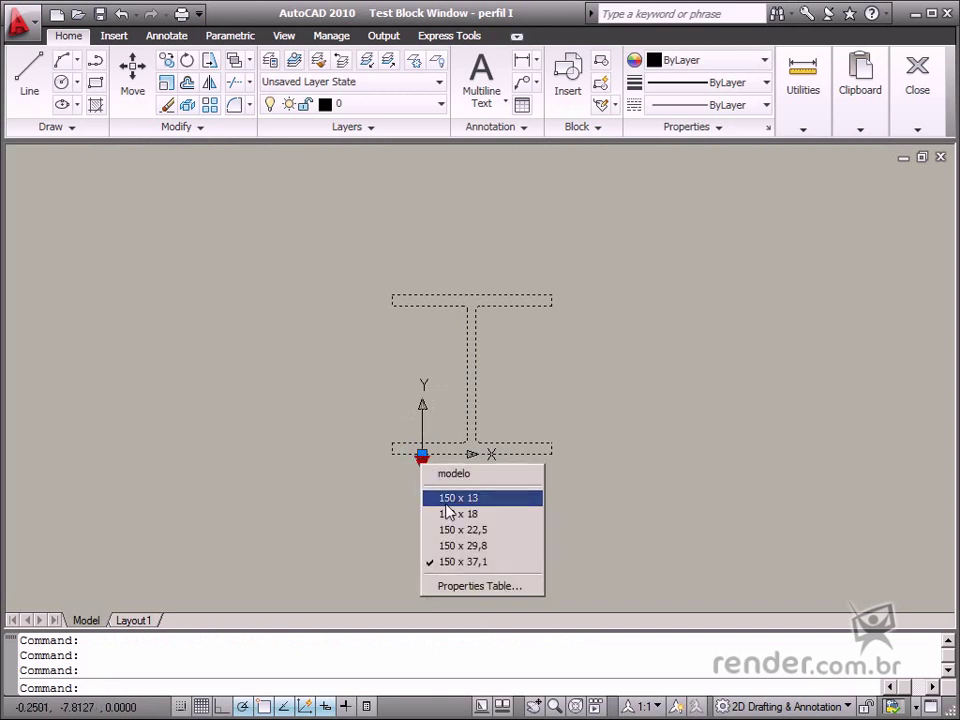
{"action": "left_click", "coordinate": [440, 499]}
{"action": "left_click", "coordinate": [422, 462]}
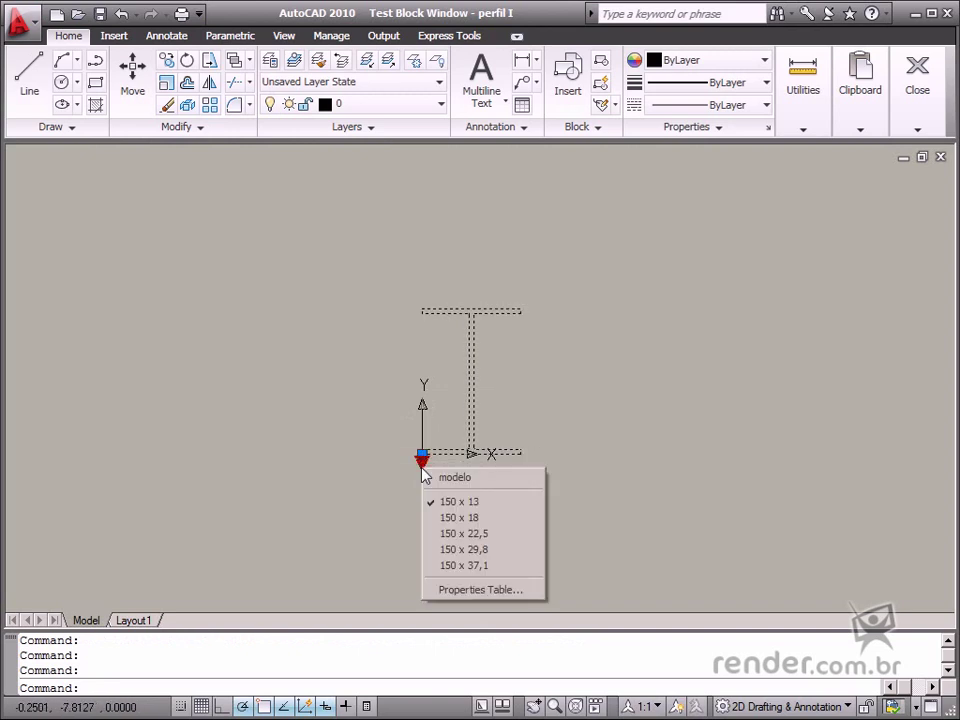
{"action": "left_click", "coordinate": [445, 517]}
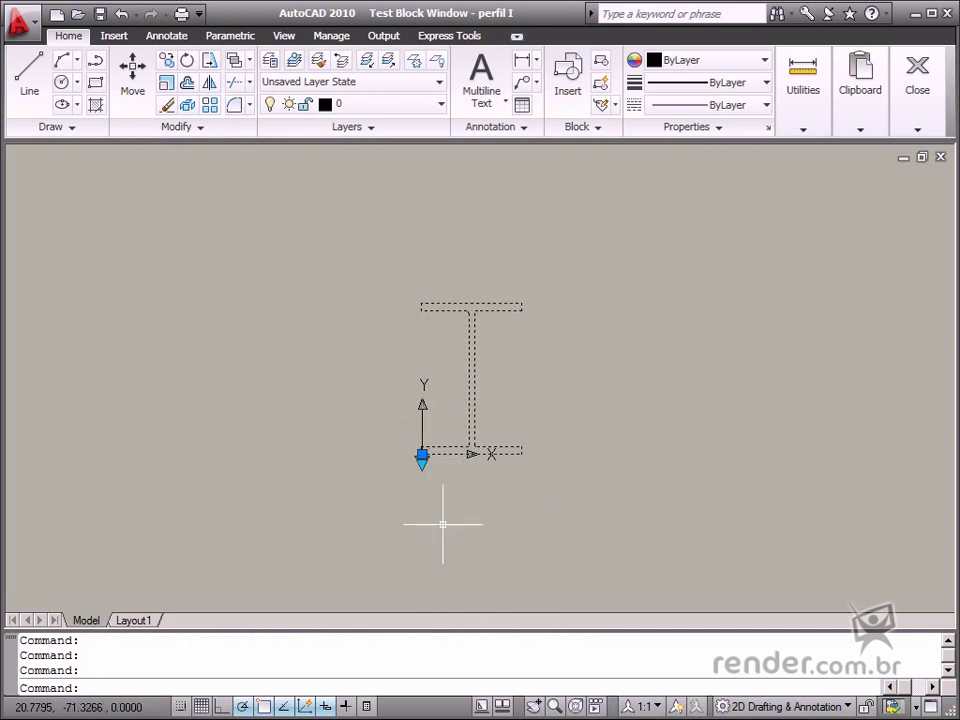
{"action": "left_click", "coordinate": [422, 462]}
{"action": "left_click", "coordinate": [444, 535]}
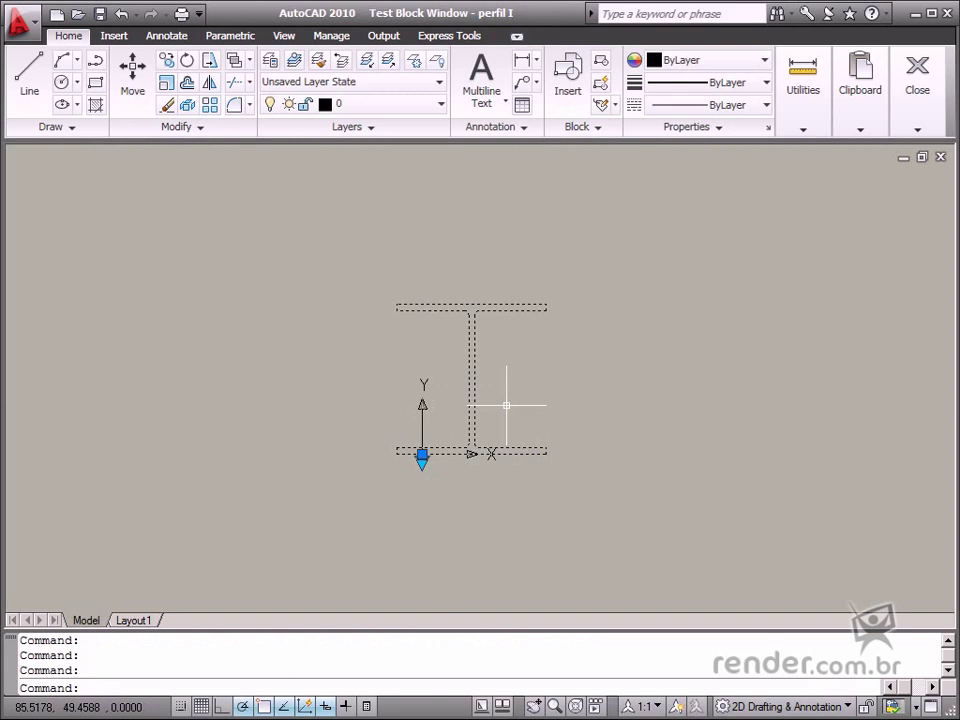
{"action": "left_click", "coordinate": [917, 90]}
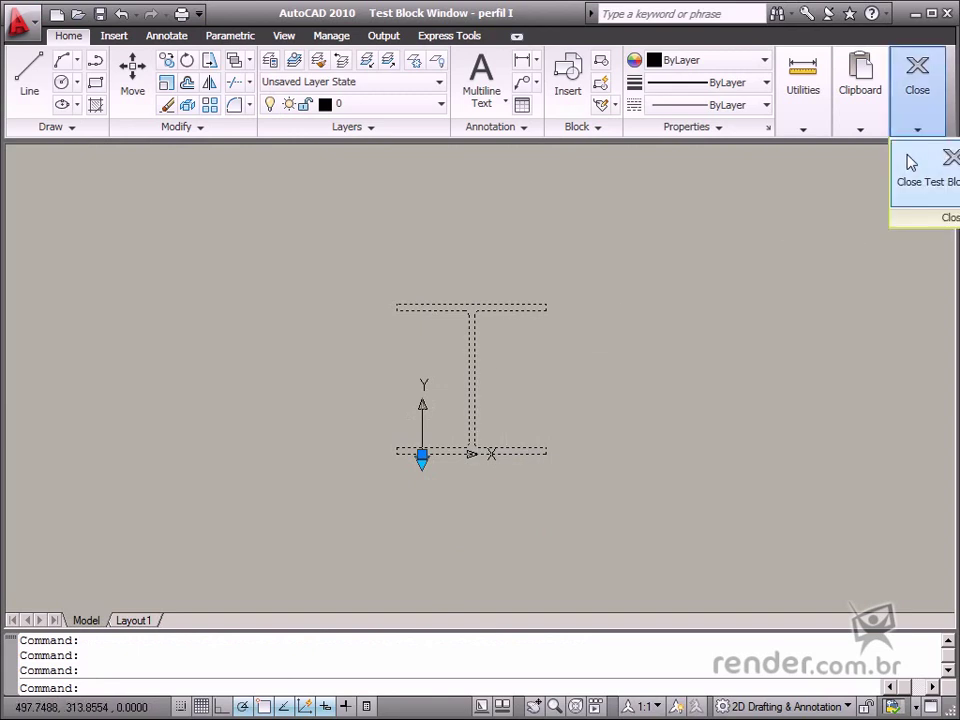
{"action": "left_click", "coordinate": [921, 170]}
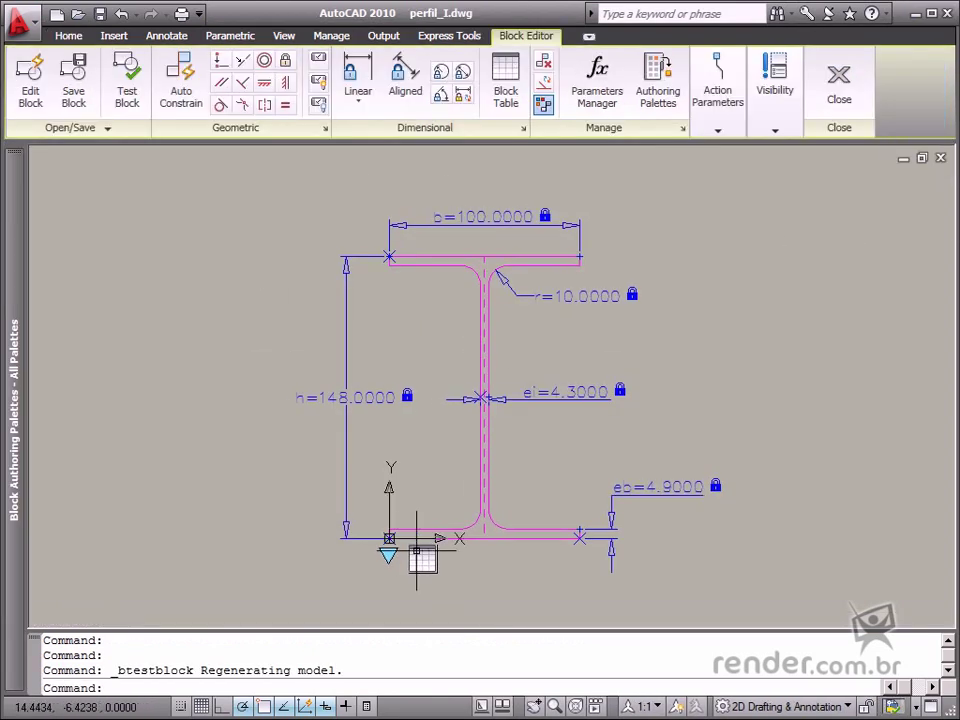